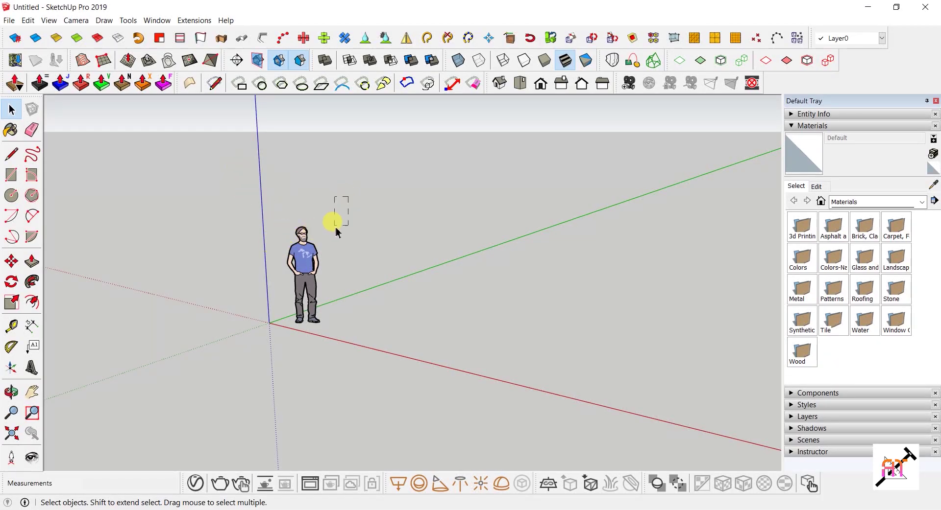
Delete the default person figure from the model.
{"action": "left_click", "coordinate": [286, 290]}
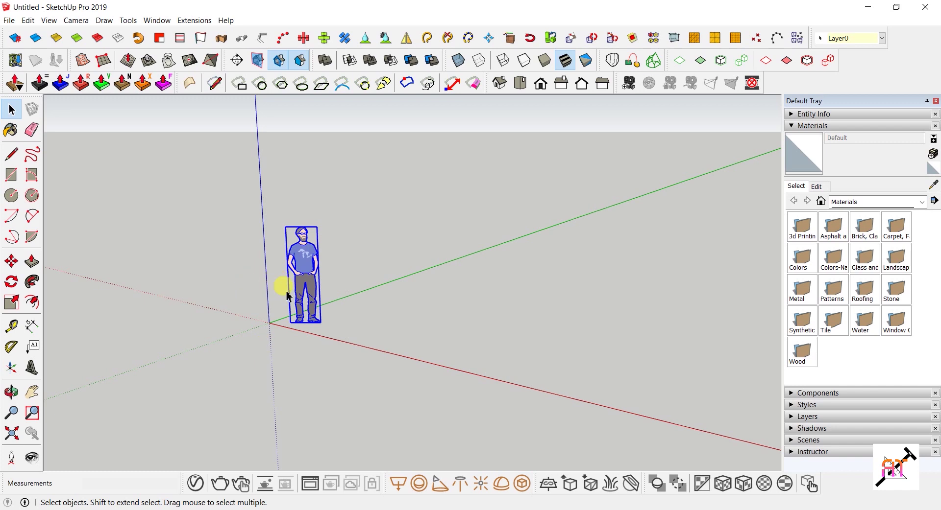
{"action": "key", "text": "Delete"}
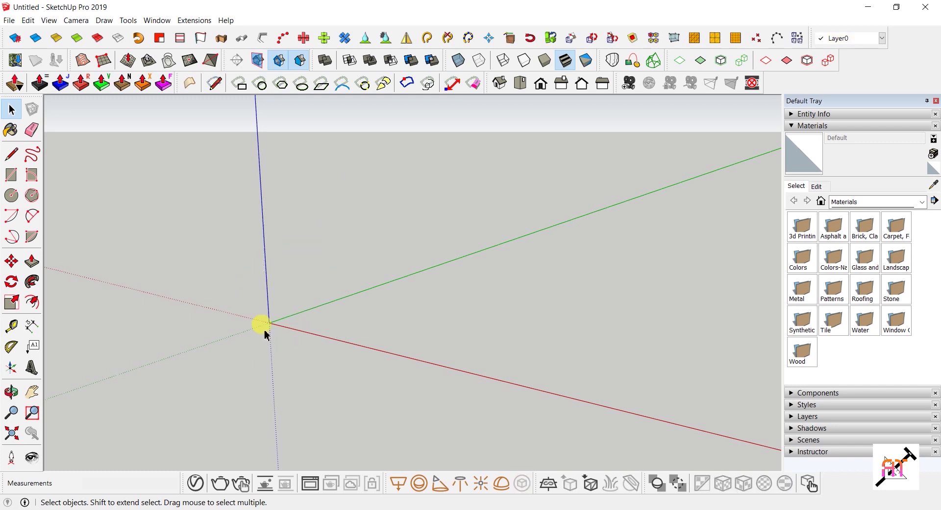
{"action": "left_click", "coordinate": [14, 61]}
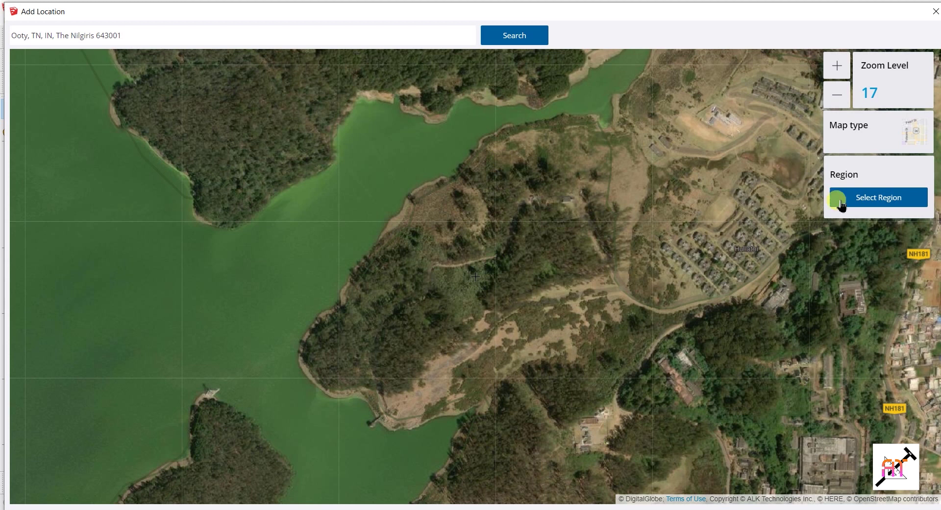
Select a map region tightly around the lakeside hill near Ooty and import it.
{"action": "left_click", "coordinate": [839, 201]}
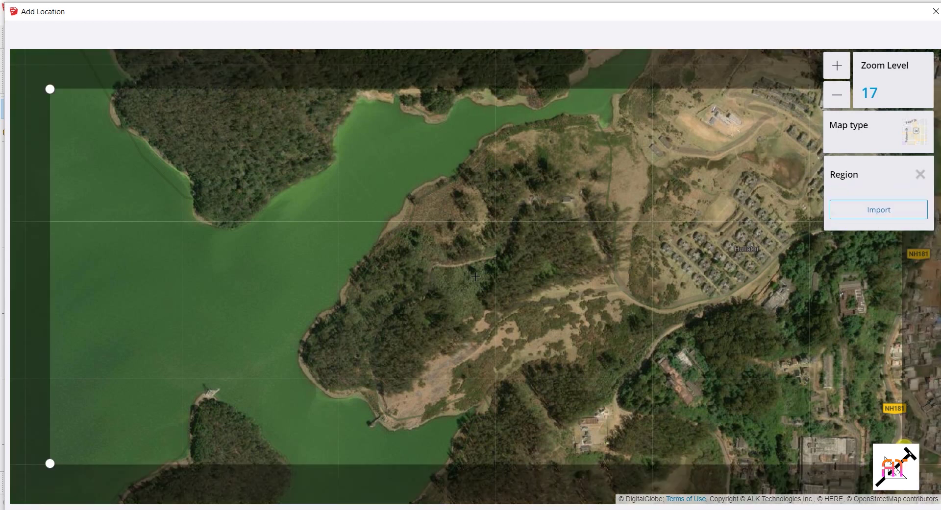
{"action": "mouse_move", "coordinate": [900, 464]}
{"action": "left_mouse_down"}
{"action": "mouse_move", "coordinate": [877, 474]}
{"action": "mouse_move", "coordinate": [785, 471]}
{"action": "mouse_move", "coordinate": [676, 456]}
{"action": "mouse_move", "coordinate": [669, 441]}
{"action": "left_mouse_up"}
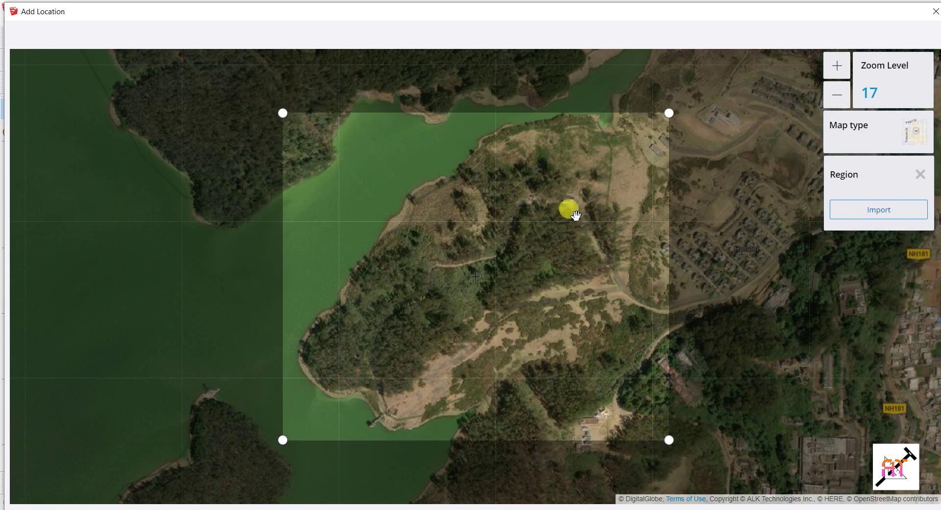
{"action": "left_click_drag", "start_coordinate": [575, 214], "coordinate": [575, 222]}
{"action": "left_click", "coordinate": [878, 208]}
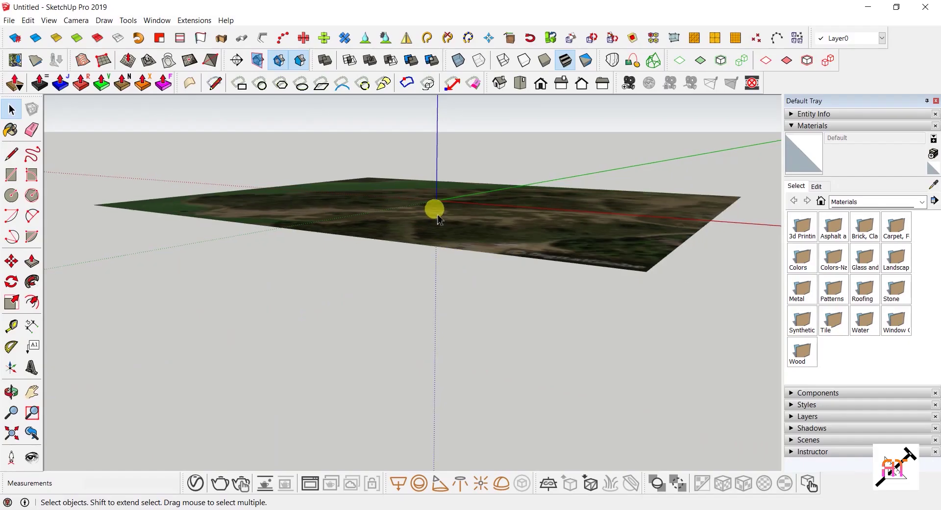
{"action": "middle_click_drag", "start_coordinate": [437, 218], "coordinate": [443, 249]}
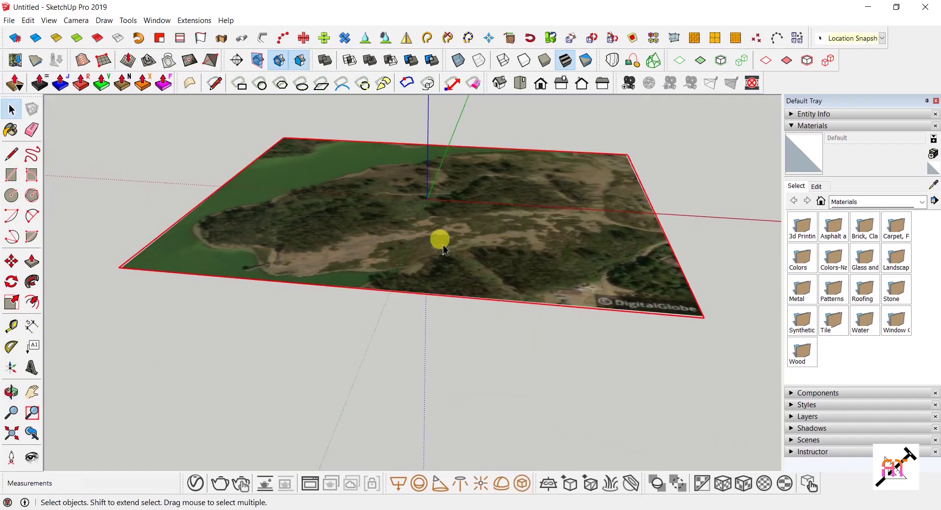
Switch the imported Ooty site to Show Terrain so it displays as 3-D hills.
{"action": "middle_click_drag", "start_coordinate": [396, 219], "coordinate": [394, 219]}
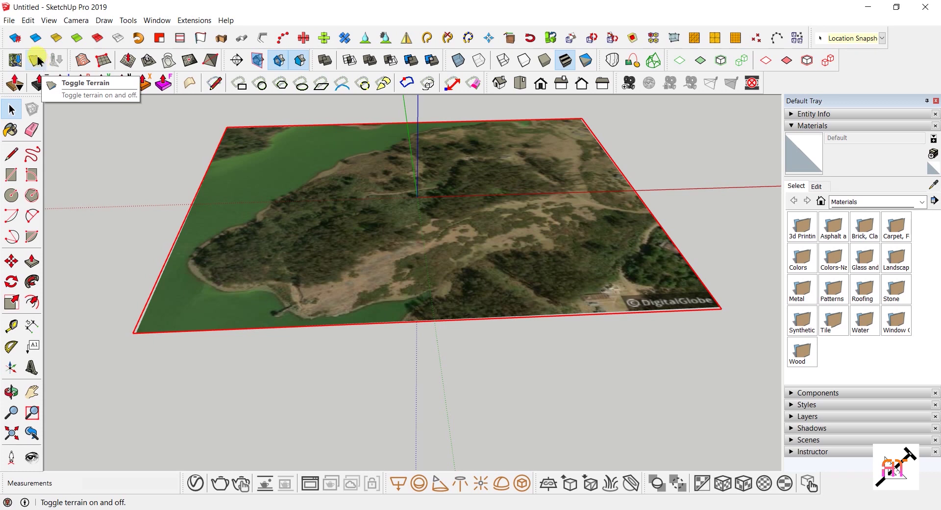
{"action": "left_click", "coordinate": [8, 20]}
{"action": "mouse_move", "coordinate": [49, 152]}
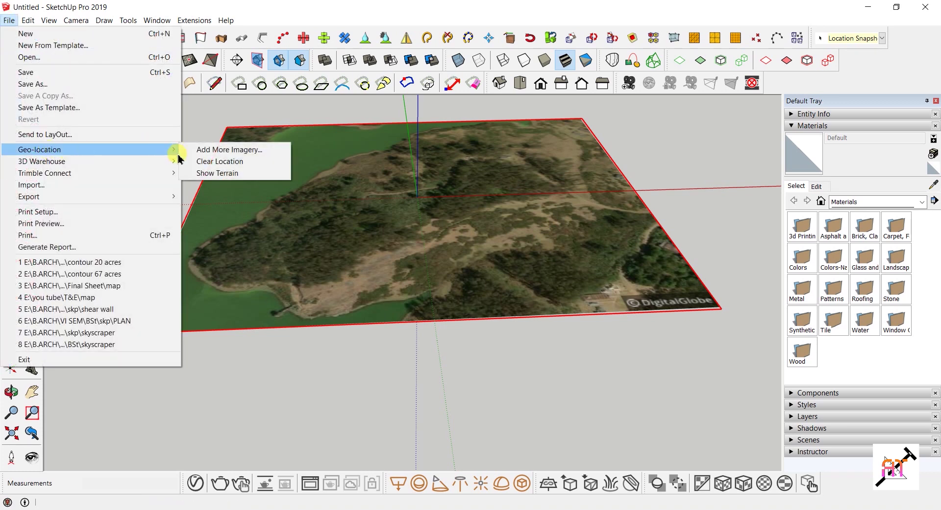
{"action": "left_click", "coordinate": [215, 173]}
{"action": "middle_click_drag", "start_coordinate": [410, 258], "coordinate": [526, 173]}
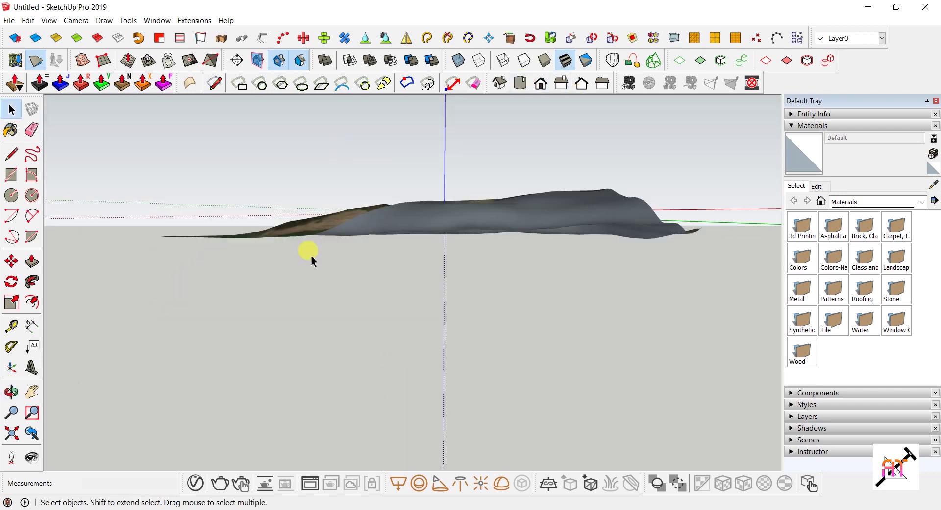
{"action": "middle_click_drag", "start_coordinate": [309, 254], "coordinate": [526, 174]}
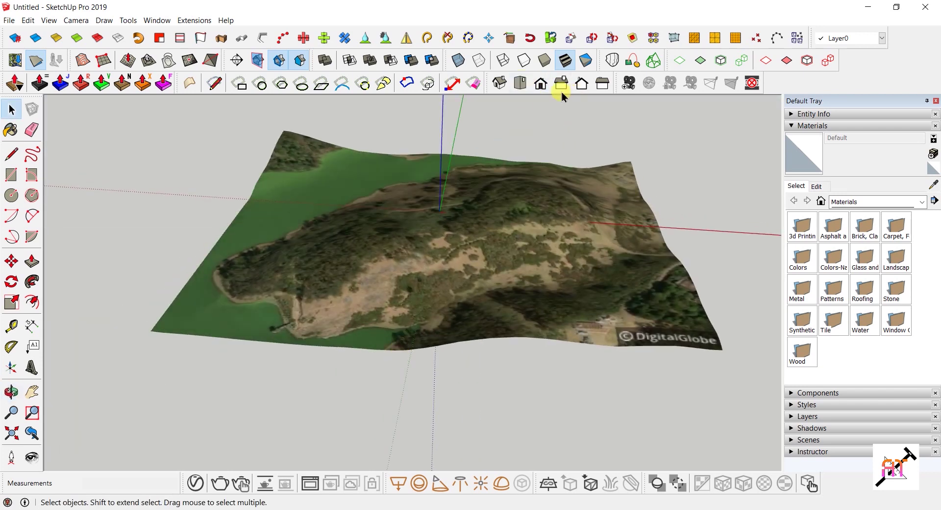
In Top view, draw an 899.43 m × 708.29 m rectangle covering the whole terrain.
{"action": "left_click", "coordinate": [519, 83]}
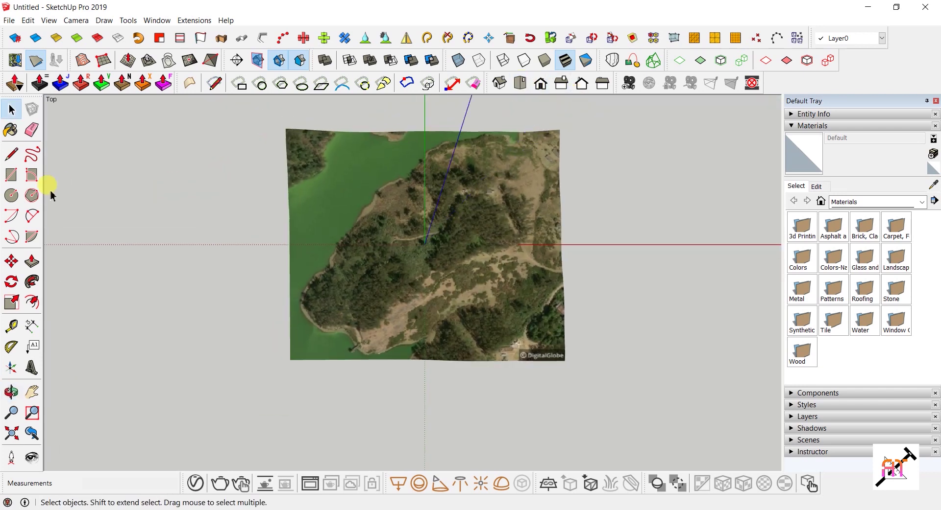
{"action": "left_click", "coordinate": [11, 175]}
{"action": "left_click", "coordinate": [256, 116]}
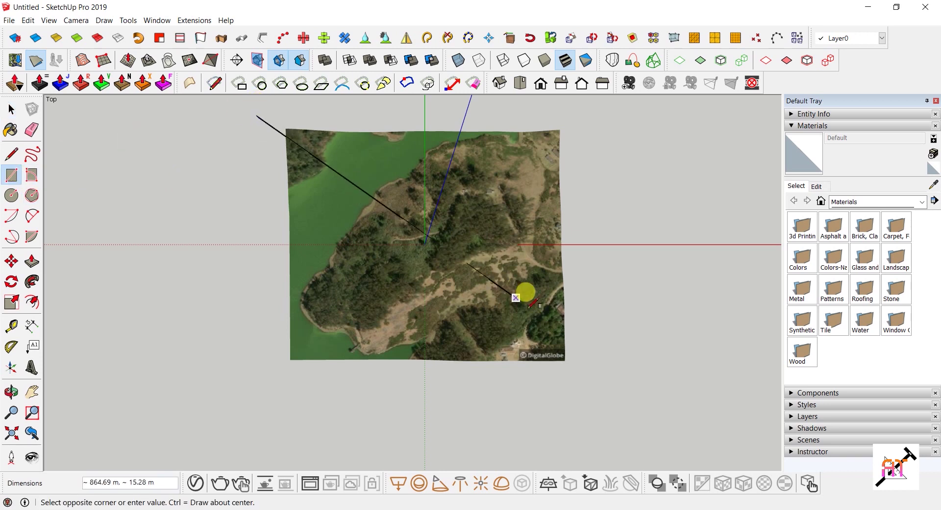
{"action": "left_click", "coordinate": [593, 380]}
Make the rectangle's face and edges into a group.
{"action": "left_click", "coordinate": [11, 110]}
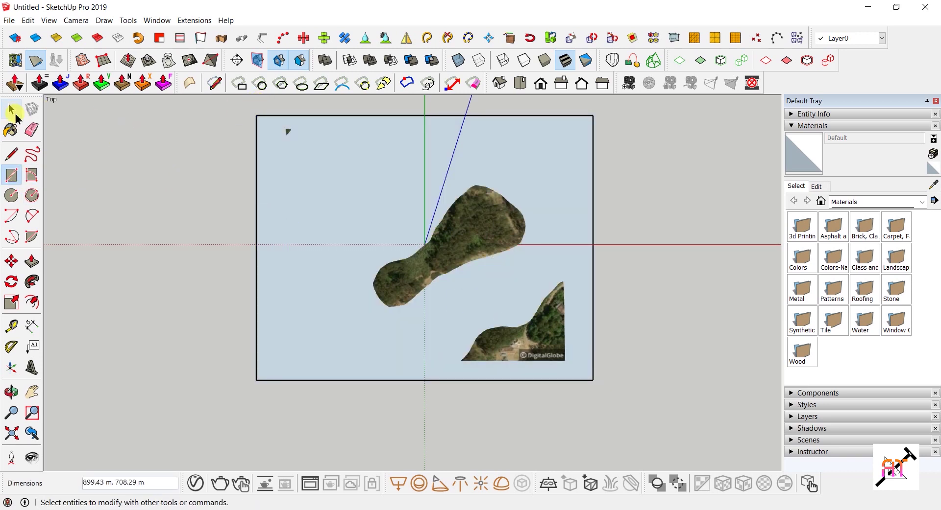
{"action": "double_click", "coordinate": [270, 139]}
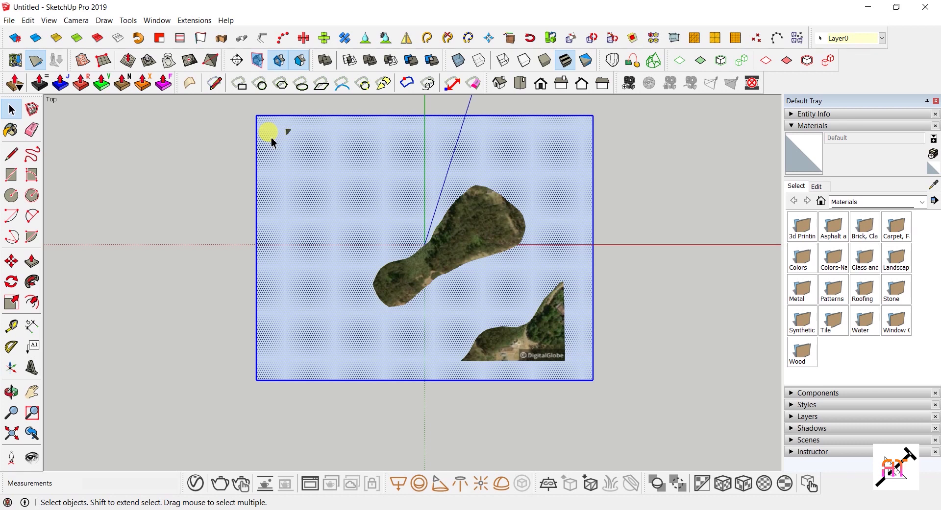
{"action": "right_click", "coordinate": [272, 140]}
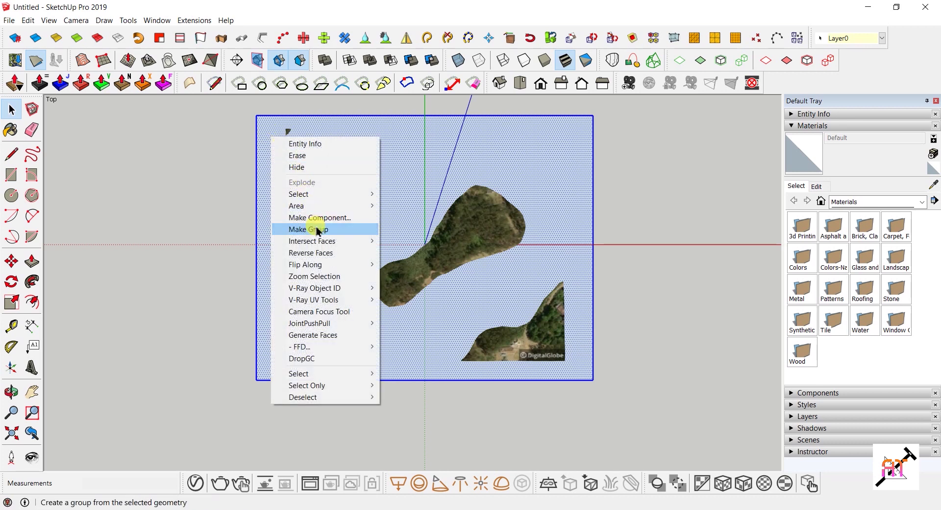
{"action": "left_click", "coordinate": [296, 228]}
{"action": "left_click", "coordinate": [12, 261]}
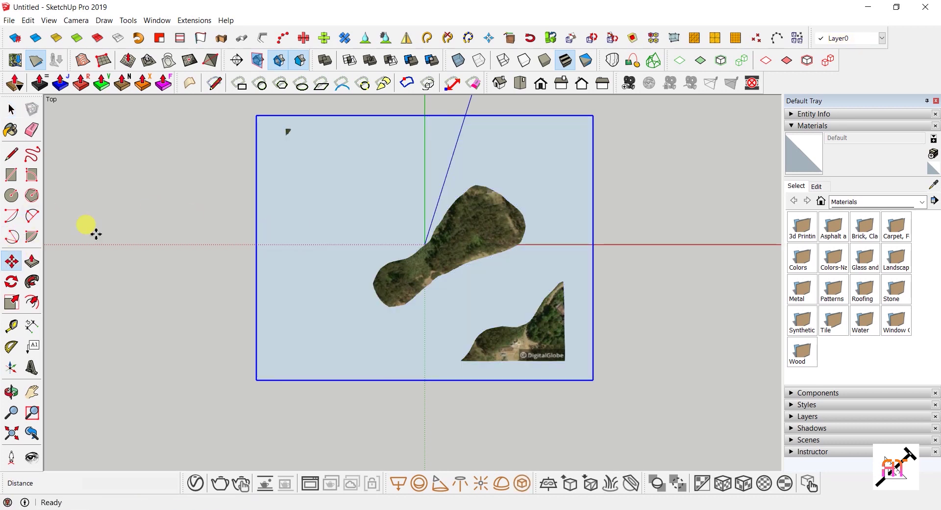
From Front view, move the rectangle group up the blue axis above the hilltop.
{"action": "left_click", "coordinate": [542, 88]}
{"action": "scroll", "coordinate": [409, 269], "scroll_direction": "up", "scroll_amount": 5}
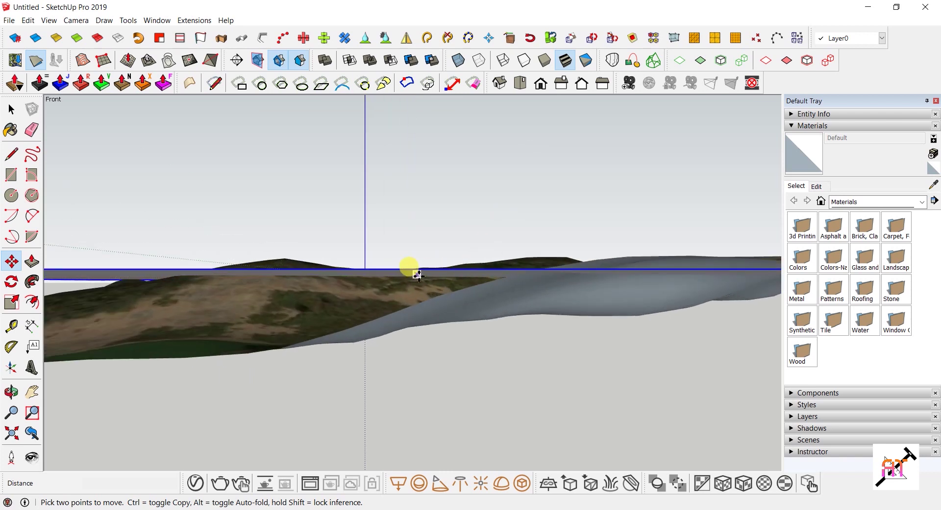
{"action": "left_click", "coordinate": [418, 273]}
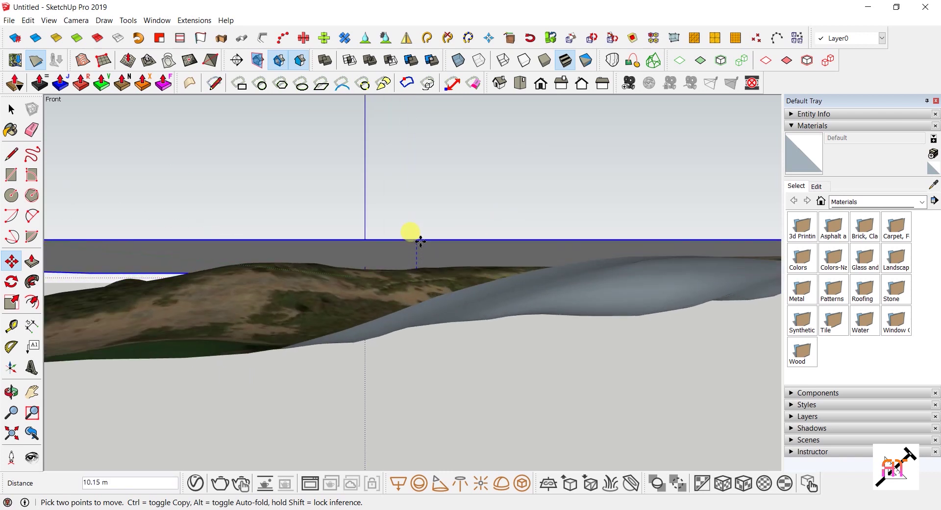
{"action": "left_click", "coordinate": [420, 235]}
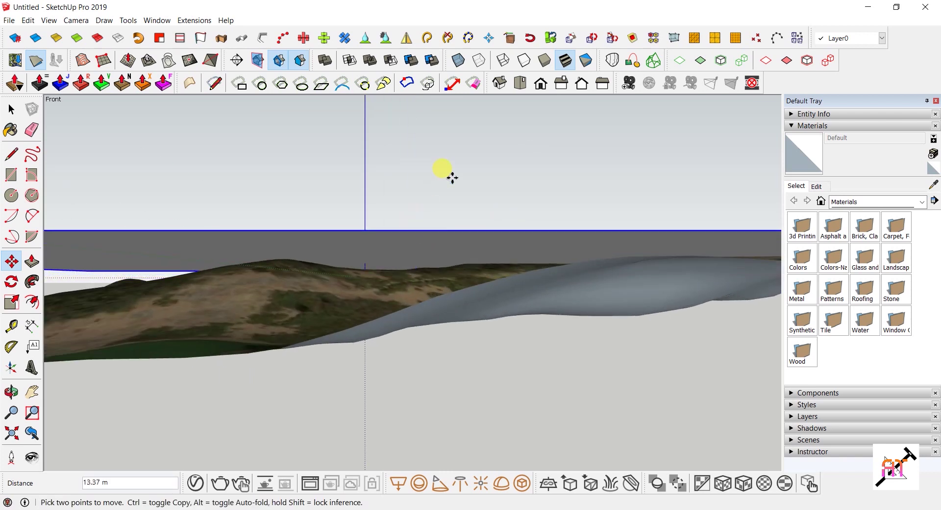
{"action": "middle_click_drag", "start_coordinate": [452, 179], "coordinate": [529, 358]}
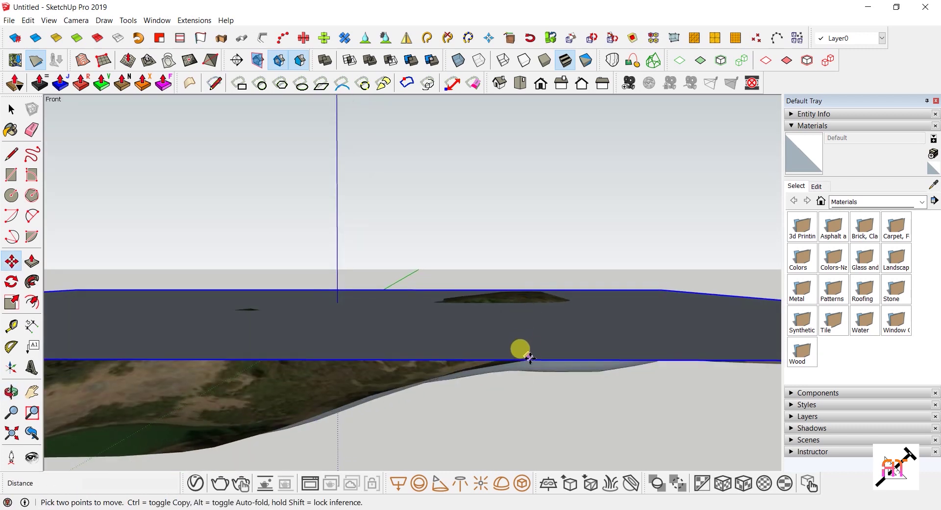
{"action": "left_click", "coordinate": [529, 354]}
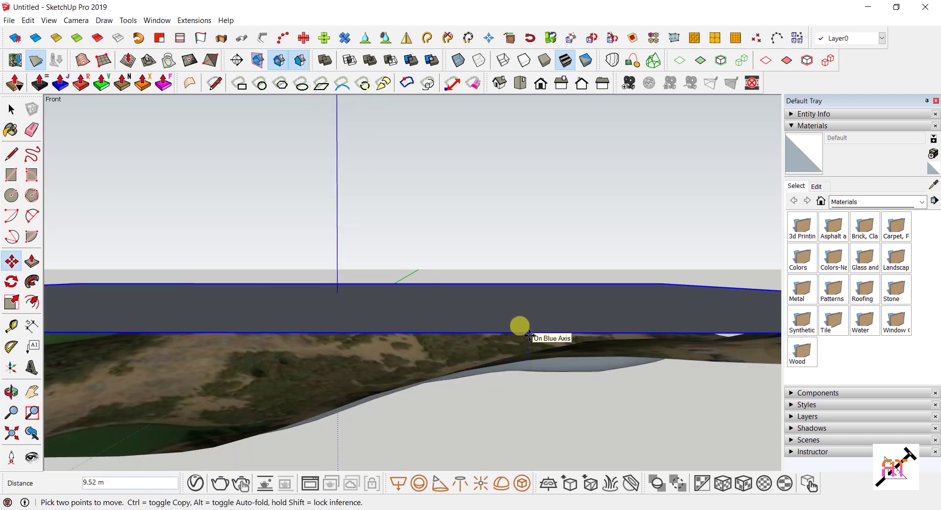
{"action": "middle_click_drag", "start_coordinate": [519, 325], "coordinate": [493, 242]}
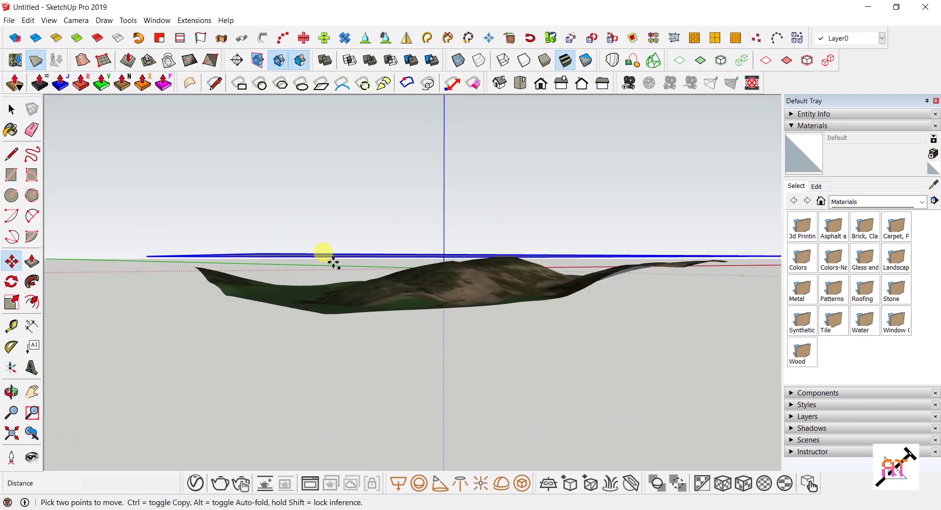
{"action": "left_click", "coordinate": [260, 254]}
{"action": "key", "text": "ctrl"}
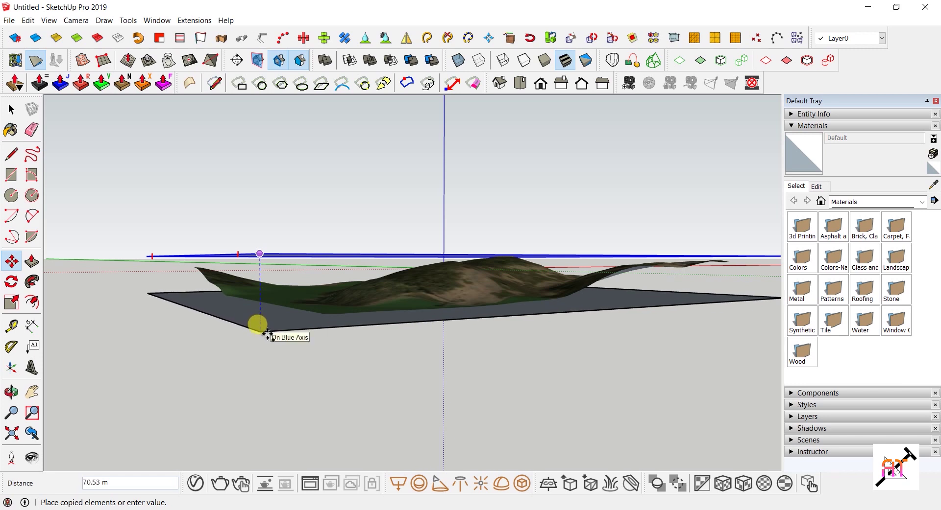
Place the copied plane exactly 70 m from the original, then clear the selection.
{"action": "type", "text": "70"}
{"action": "key", "text": "Return"}
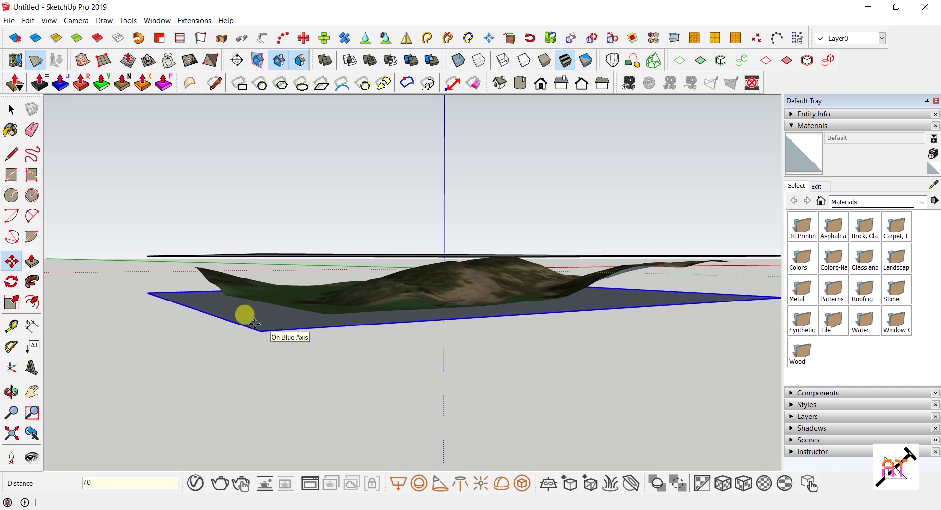
{"action": "left_click", "coordinate": [11, 110]}
{"action": "left_click", "coordinate": [109, 181]}
{"action": "mouse_move", "coordinate": [109, 180]}
{"action": "middle_mouse_down"}
{"action": "mouse_move", "coordinate": [246, 212]}
{"action": "mouse_move", "coordinate": [567, 147]}
{"action": "mouse_move", "coordinate": [554, 126]}
{"action": "mouse_move", "coordinate": [376, 191]}
{"action": "mouse_move", "coordinate": [218, 201]}
{"action": "middle_mouse_up"}
Draw a 70 m vertical line from the upper plane's corner to the lower plane's corner.
{"action": "left_click", "coordinate": [11, 155]}
{"action": "scroll", "coordinate": [495, 294], "scroll_direction": "up", "scroll_amount": 3}
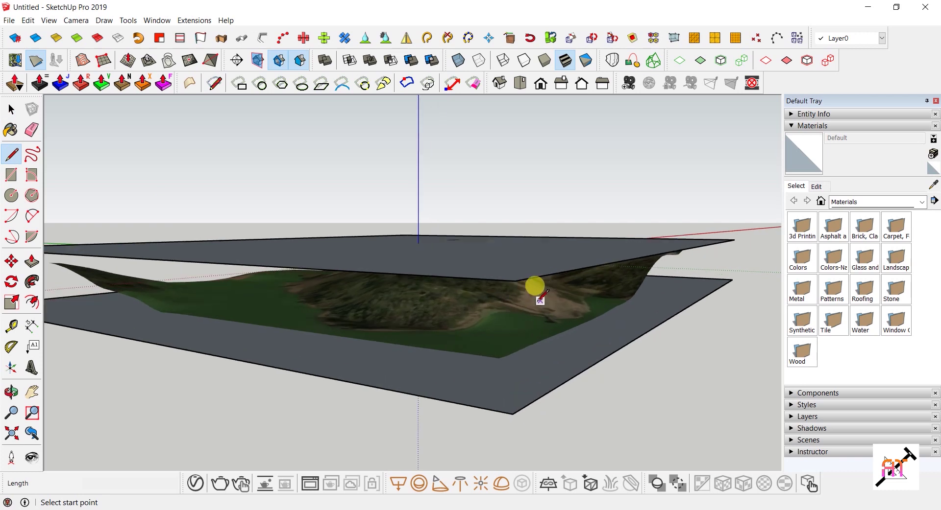
{"action": "left_click", "coordinate": [514, 281]}
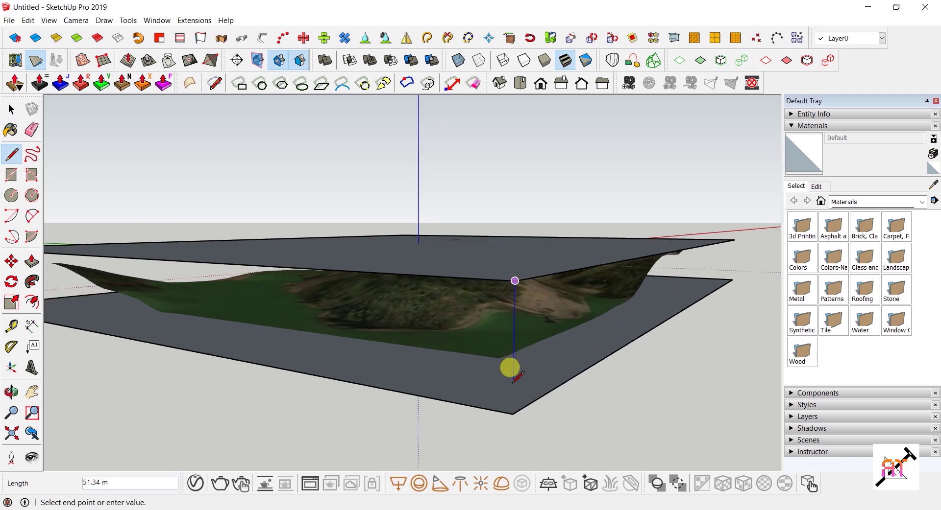
{"action": "left_click", "coordinate": [513, 414]}
{"action": "key", "text": "Escape"}
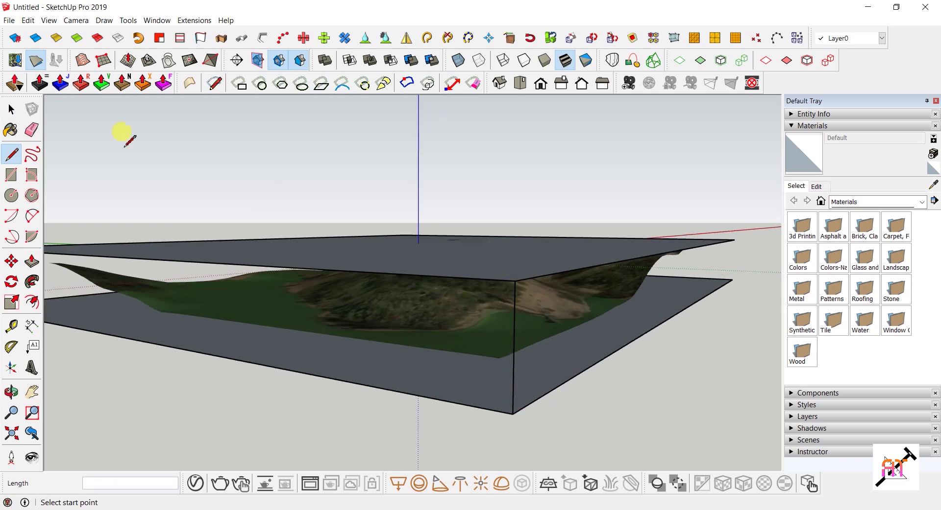
{"action": "left_click", "coordinate": [11, 109]}
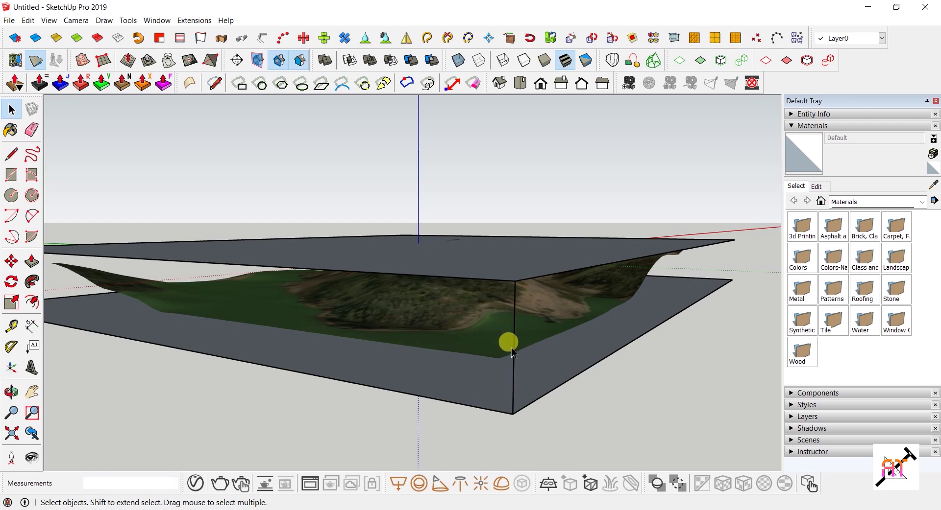
Work out 70 / 5 = 14 in Windows Calculator.
{"action": "key", "text": "alt+Tab"}
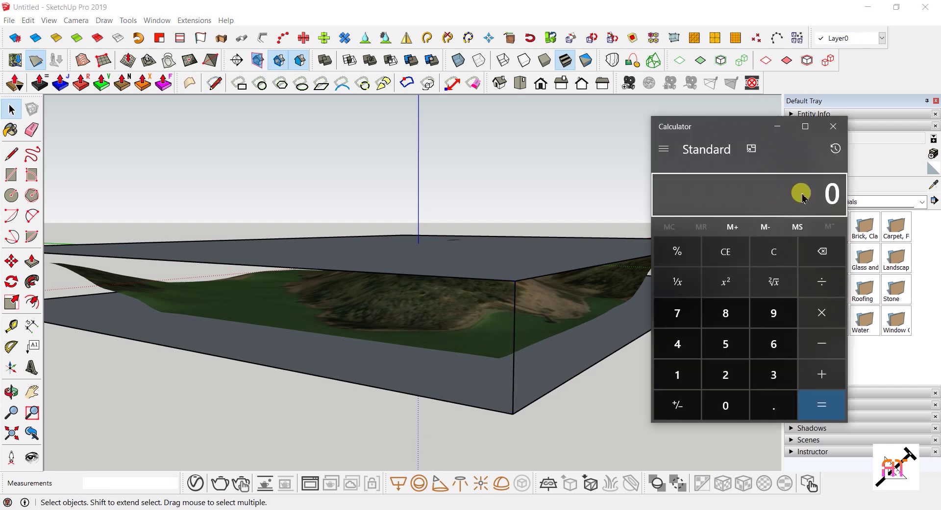
{"action": "type", "text": "70"}
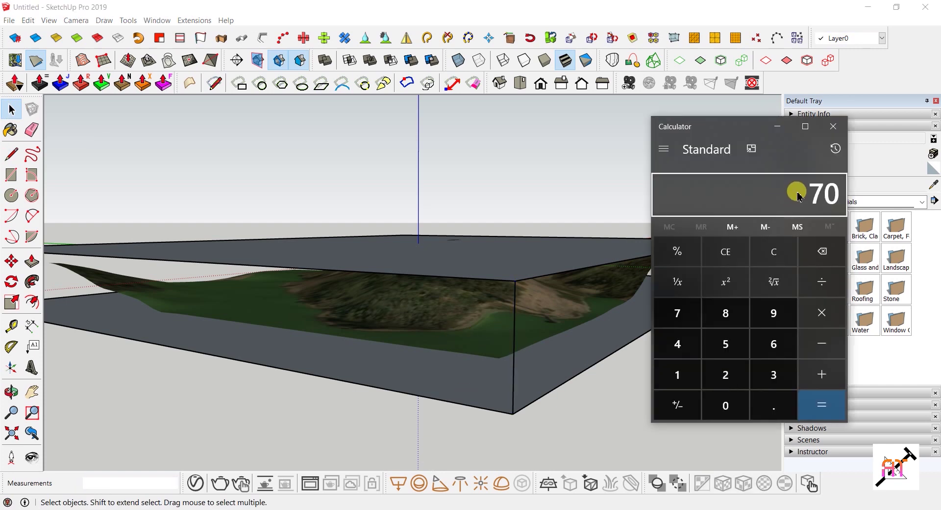
{"action": "type", "text": "/"}
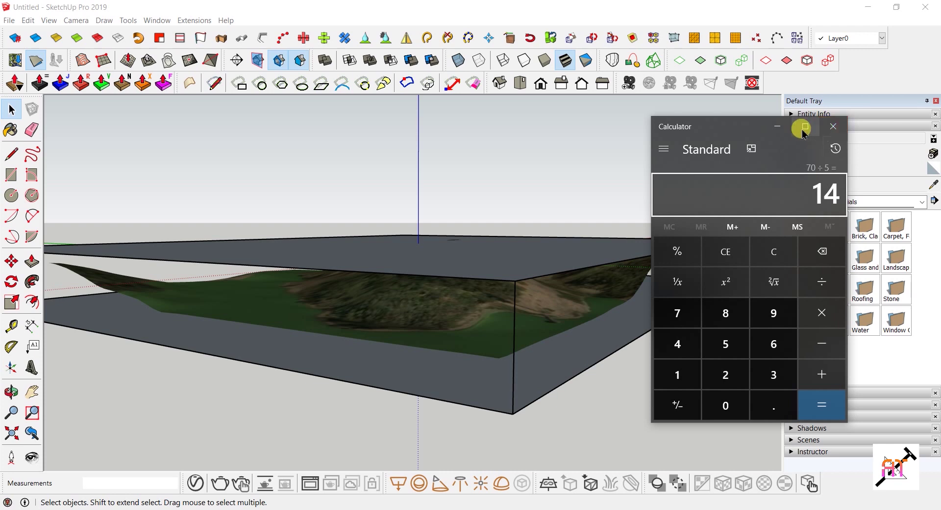
{"action": "left_click", "coordinate": [607, 188]}
Start dividing the 70 m vertical corner edge with Divide.
{"action": "left_click", "coordinate": [510, 329]}
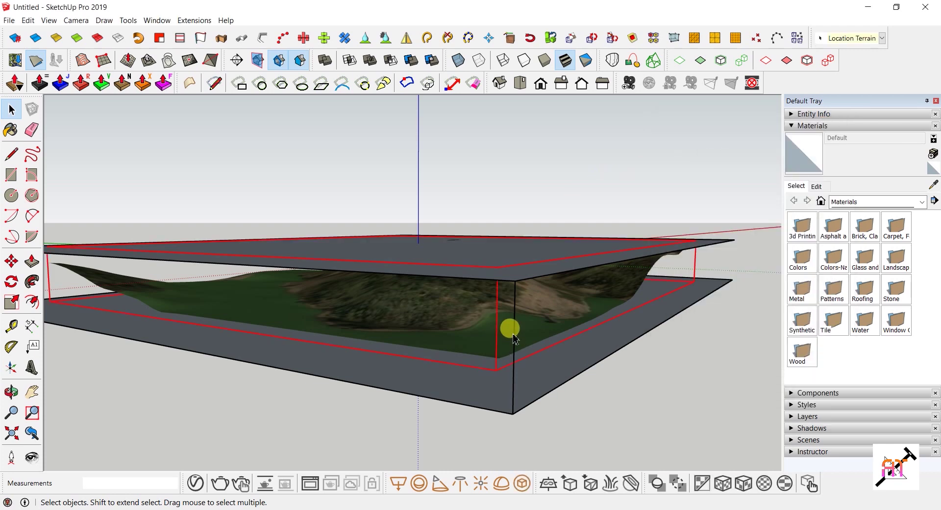
{"action": "right_click", "coordinate": [514, 328]}
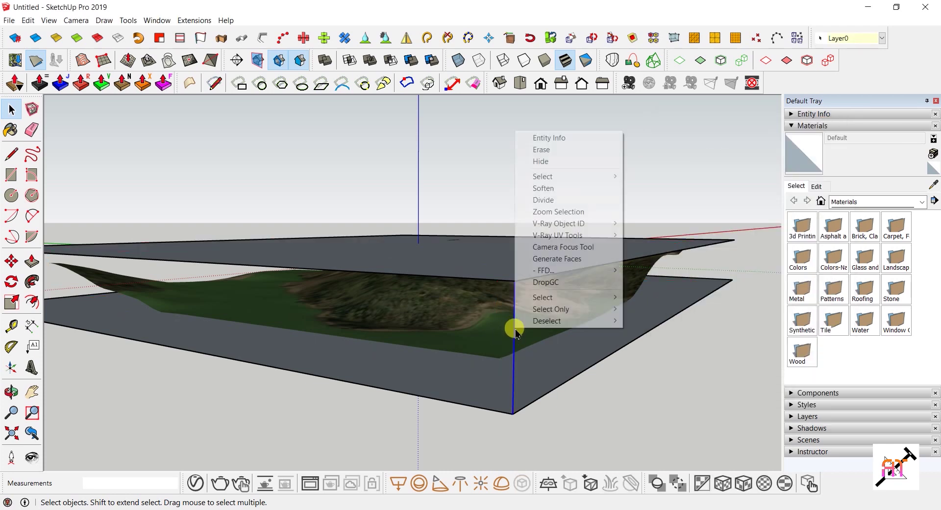
{"action": "left_click", "coordinate": [544, 200]}
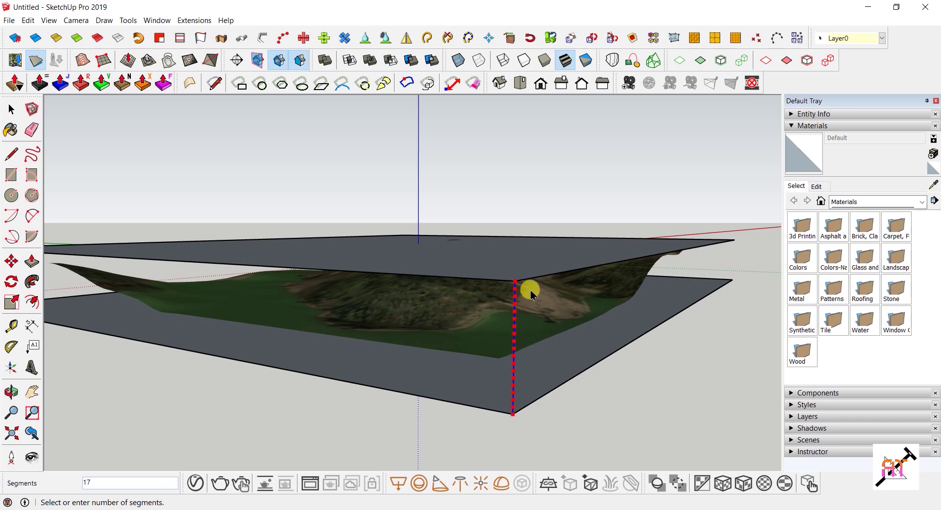
Copy the base plane to the first division point and array it 13x at 5 m intervals.
{"action": "left_click", "coordinate": [529, 286]}
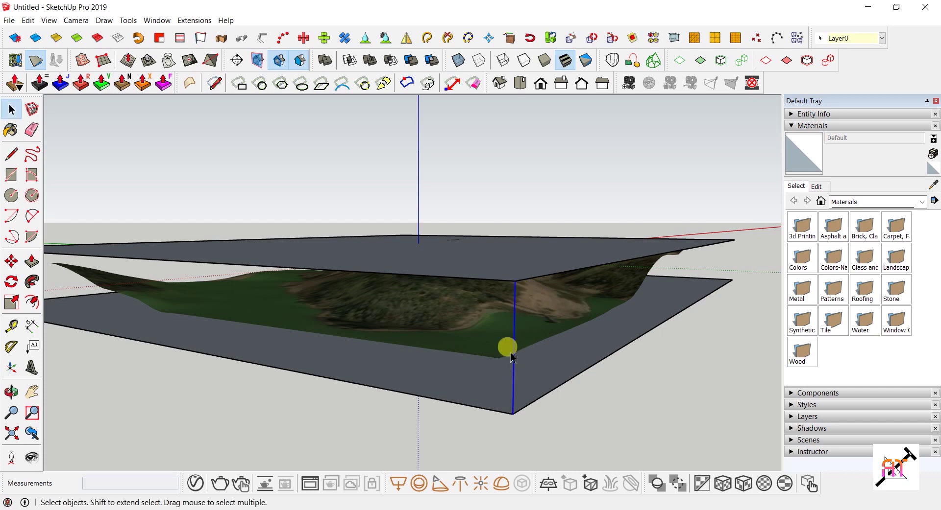
{"action": "left_click", "coordinate": [11, 261]}
{"action": "scroll", "coordinate": [514, 433], "scroll_direction": "up", "scroll_amount": 5}
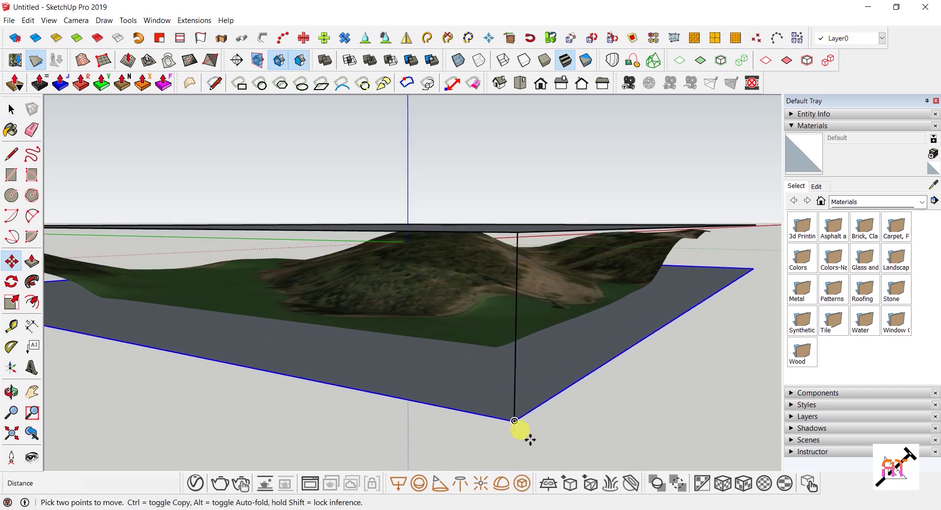
{"action": "scroll", "coordinate": [514, 438], "scroll_direction": "up", "scroll_amount": 3}
{"action": "scroll", "coordinate": [514, 438], "scroll_direction": "down", "scroll_amount": 4}
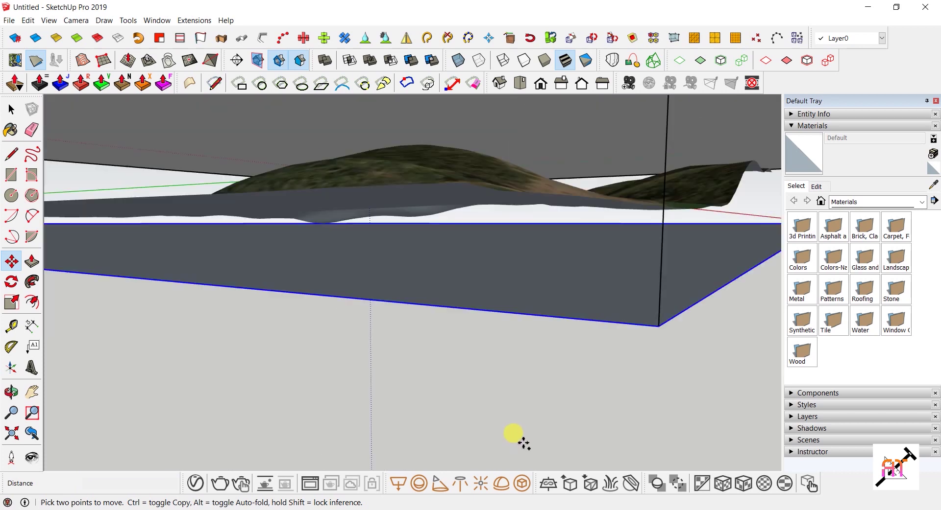
{"action": "left_click", "coordinate": [632, 345]}
{"action": "key", "text": "ctrl"}
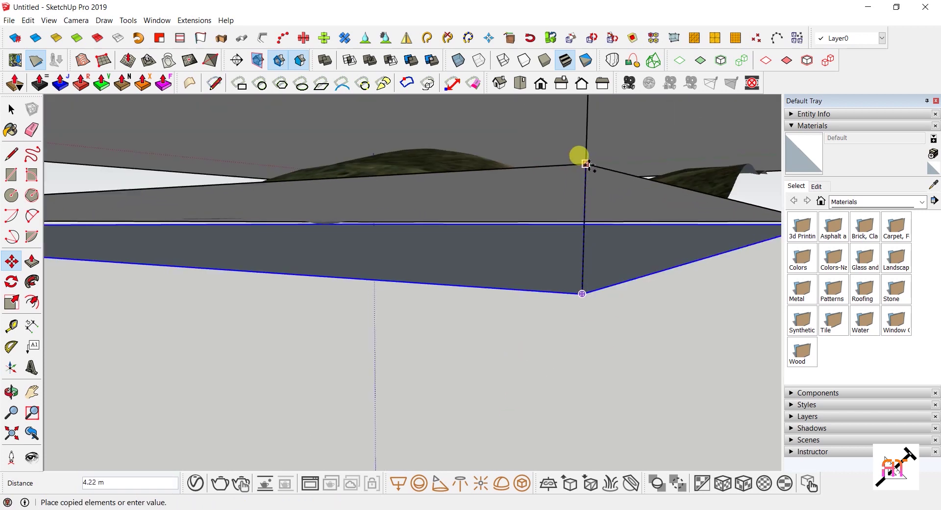
{"action": "left_click", "coordinate": [586, 138]}
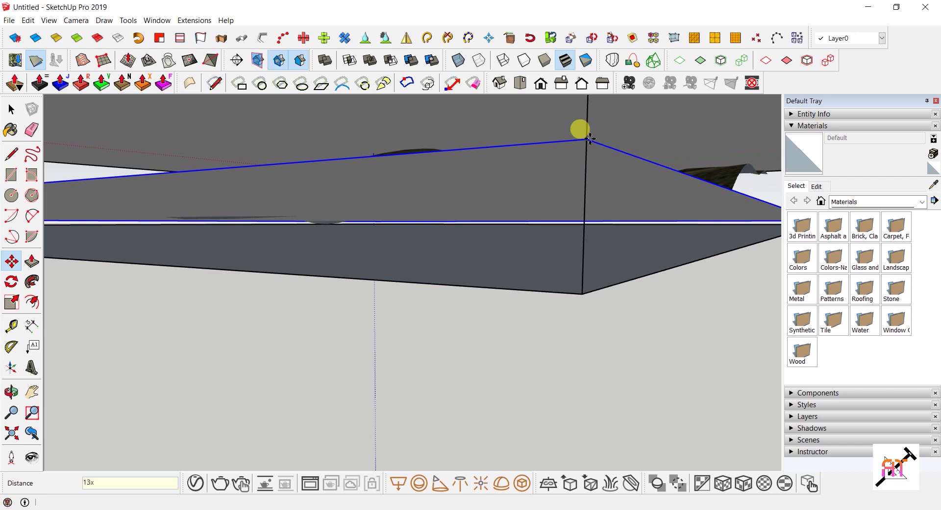
{"action": "key", "text": "Return"}
{"action": "scroll", "coordinate": [571, 336], "scroll_direction": "down", "scroll_amount": 5}
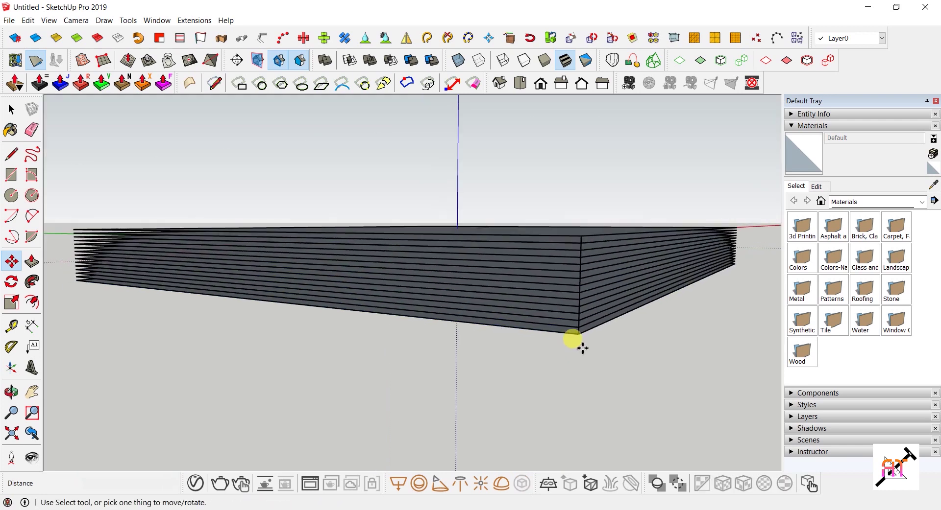
Intersect the stacked planes with the terrain using Intersect Faces > With Model.
{"action": "left_click", "coordinate": [11, 110]}
{"action": "middle_click_drag", "start_coordinate": [358, 166], "coordinate": [614, 238]}
{"action": "left_click_drag", "start_coordinate": [409, 321], "coordinate": [408, 318]}
{"action": "scroll", "coordinate": [479, 240], "scroll_direction": "up", "scroll_amount": 6}
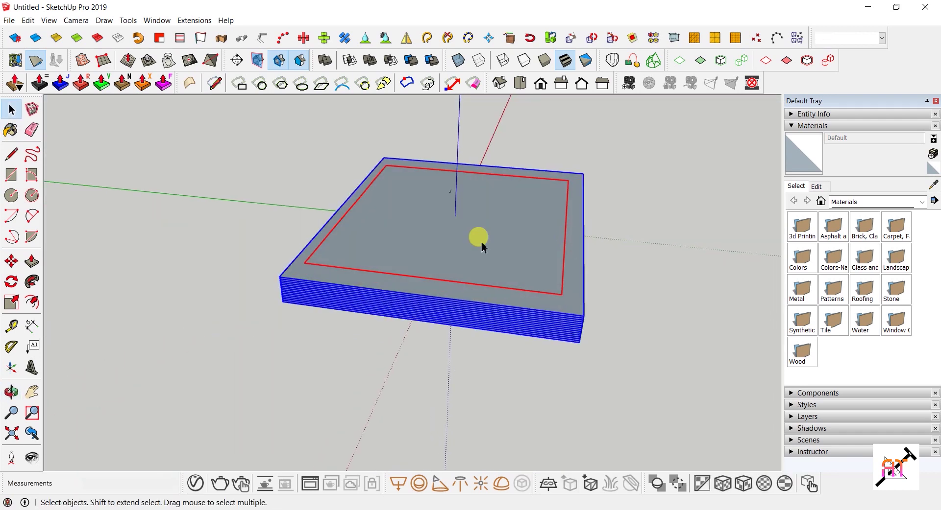
{"action": "right_click", "coordinate": [417, 237]}
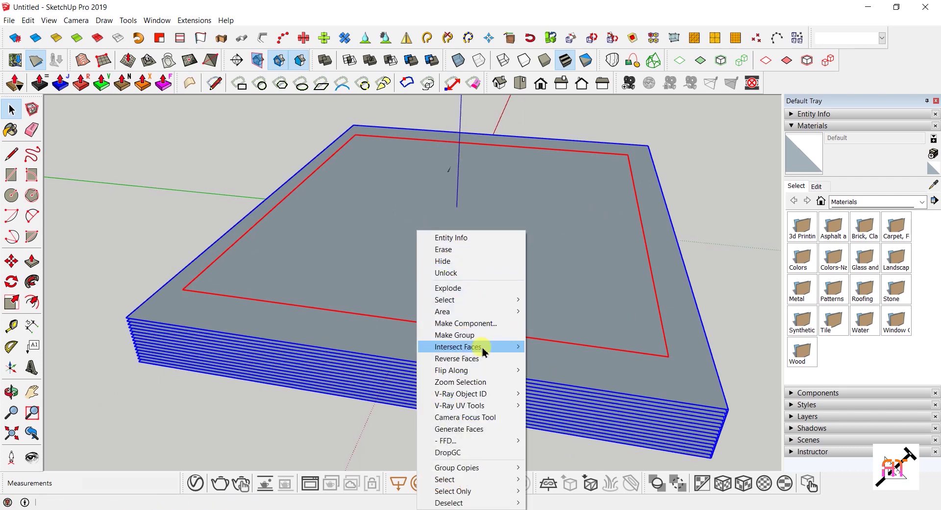
{"action": "mouse_move", "coordinate": [478, 347]}
{"action": "left_click", "coordinate": [550, 348]}
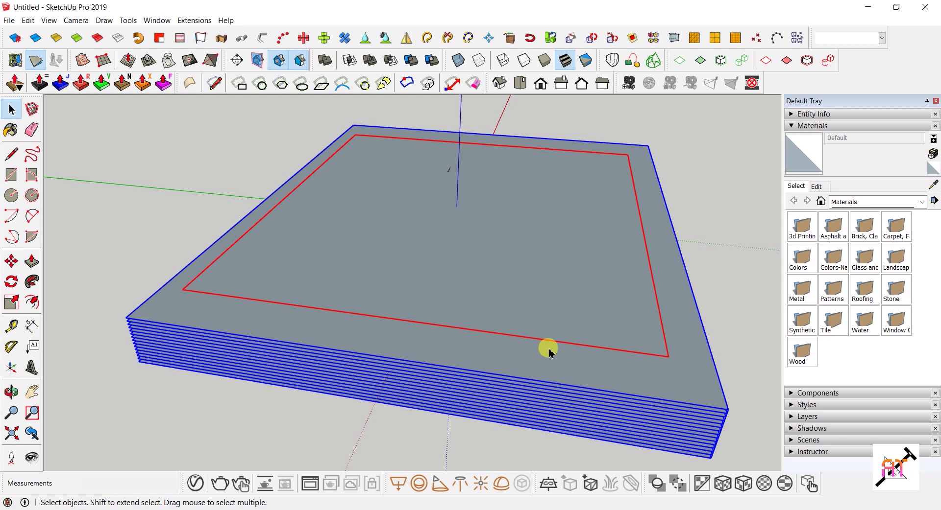
Select and remove the stacked planes, leaving contour lines on the hill.
{"action": "middle_click_drag", "start_coordinate": [440, 346], "coordinate": [680, 156]}
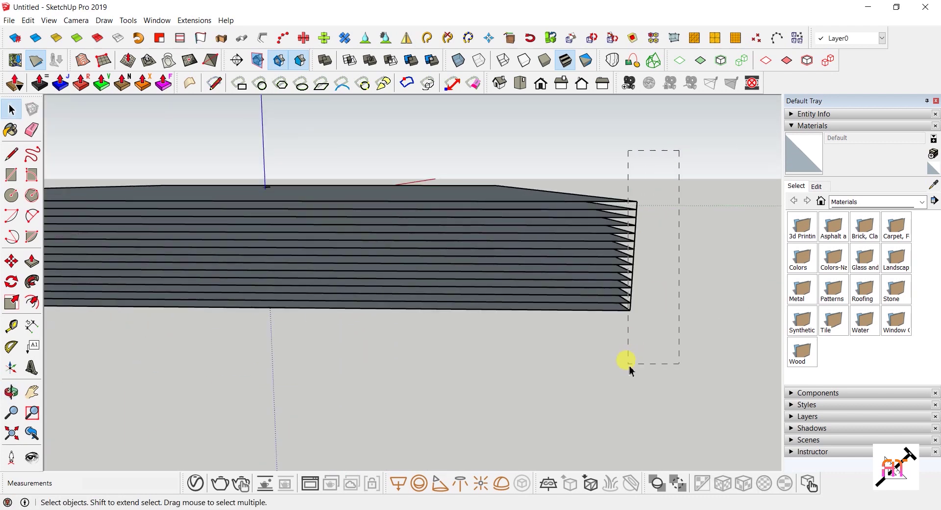
{"action": "left_click_drag", "start_coordinate": [629, 367], "coordinate": [628, 362]}
{"action": "middle_click_drag", "start_coordinate": [655, 314], "coordinate": [228, 315]}
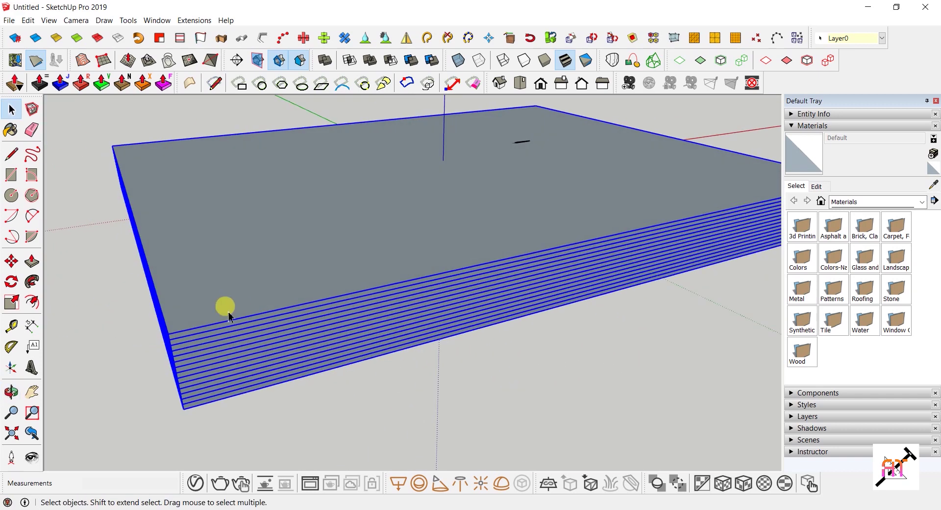
{"action": "middle_click_drag", "start_coordinate": [416, 296], "coordinate": [431, 326]}
Unlock the satellite-draped terrain group and delete it, leaving only the black contour lines.
{"action": "scroll", "coordinate": [301, 293], "scroll_direction": "up", "scroll_amount": 3}
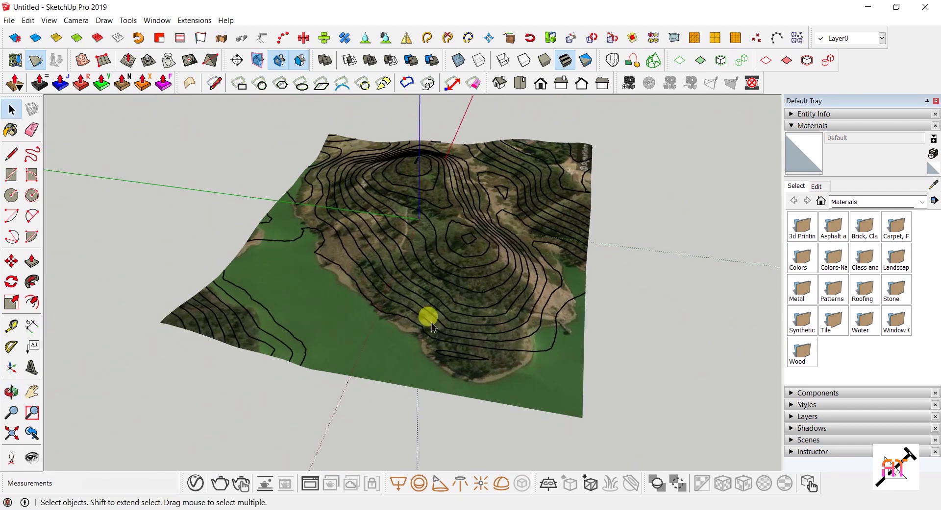
{"action": "left_click", "coordinate": [374, 332]}
{"action": "right_click", "coordinate": [364, 326]}
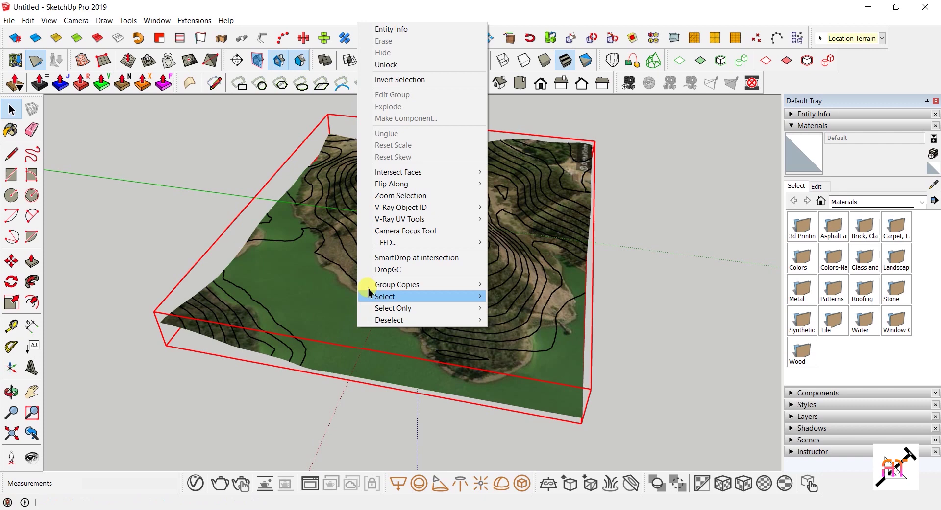
{"action": "left_click", "coordinate": [392, 65]}
{"action": "key", "text": "Delete"}
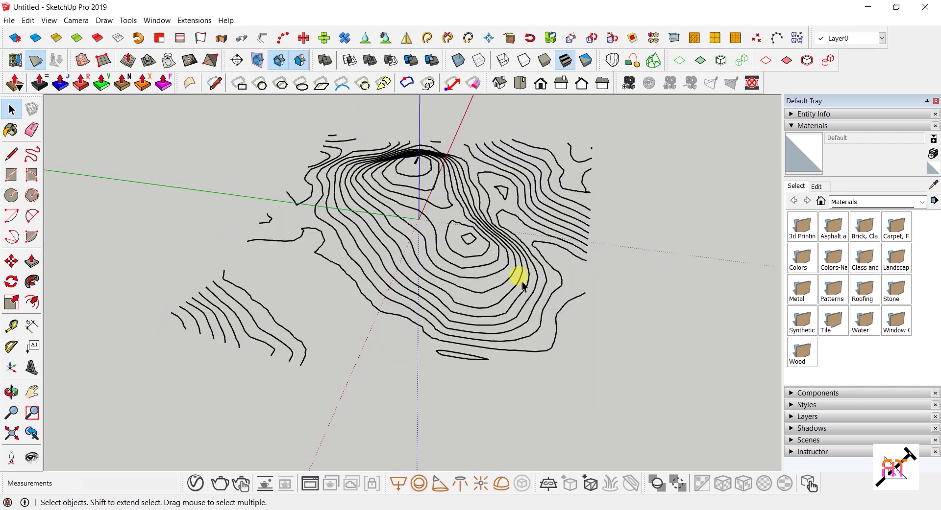
{"action": "middle_click_drag", "start_coordinate": [523, 286], "coordinate": [311, 357]}
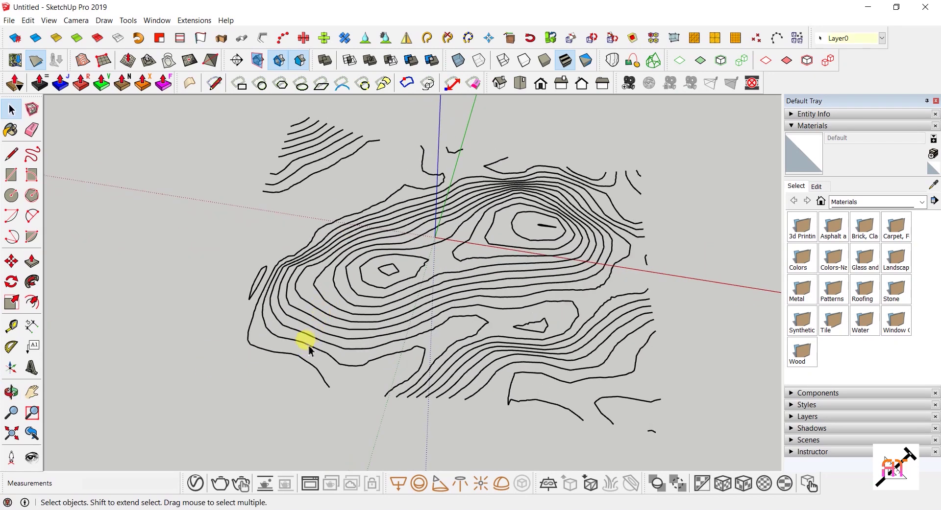
Add a new layer named 100m in the Layers panel.
{"action": "left_click", "coordinate": [297, 346]}
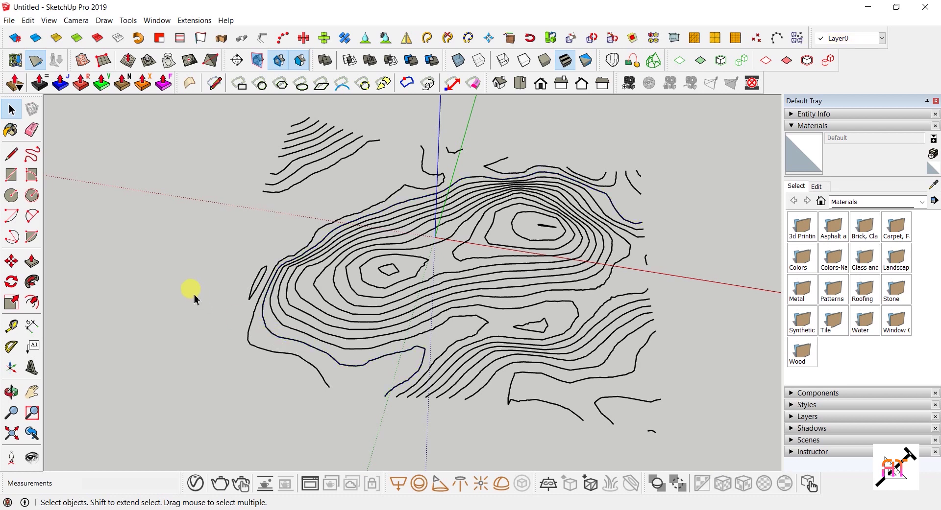
{"action": "left_click", "coordinate": [812, 126]}
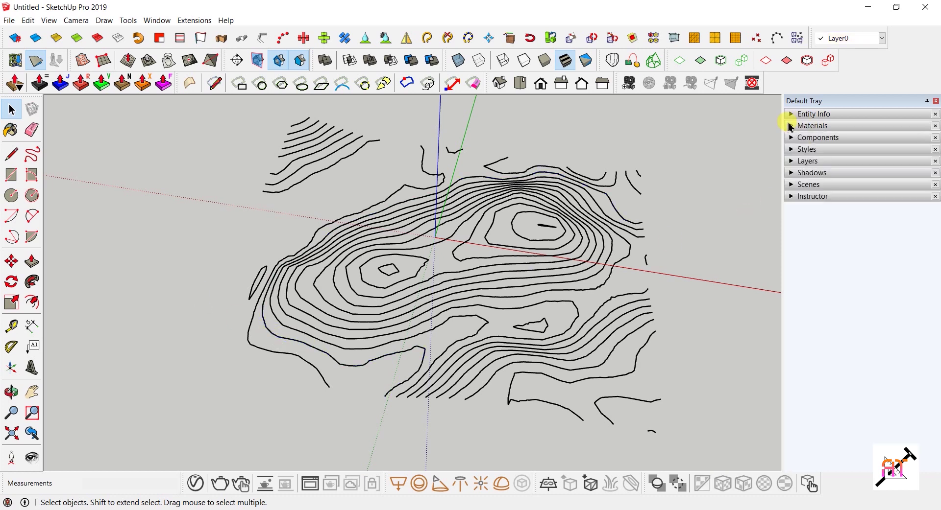
{"action": "left_click", "coordinate": [805, 161]}
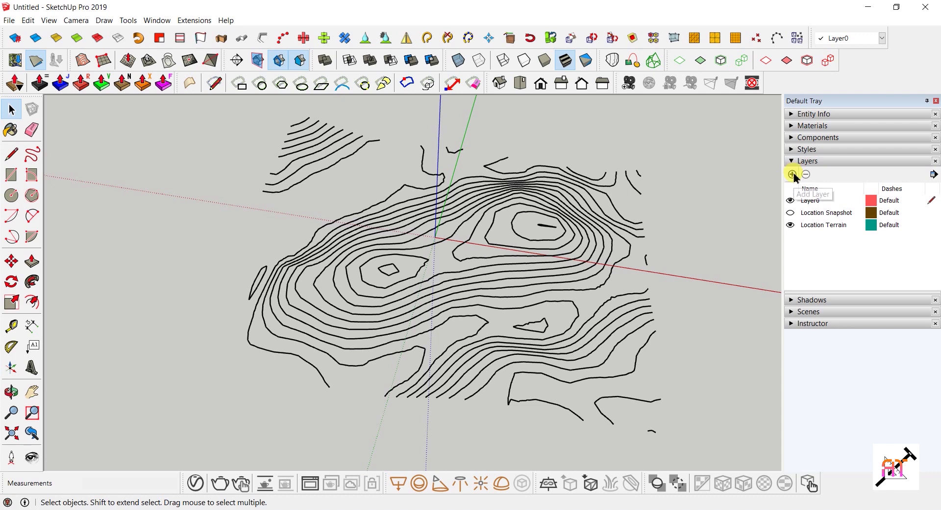
{"action": "left_click", "coordinate": [791, 175]}
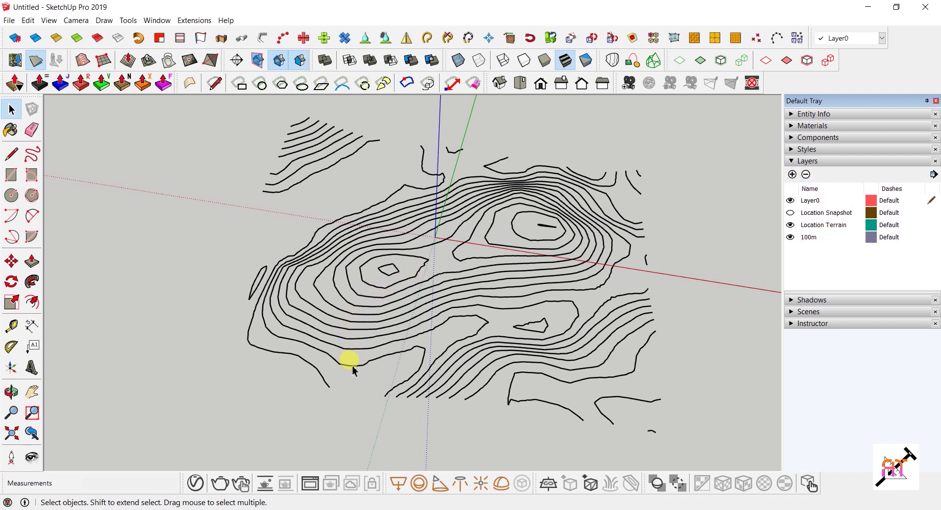
Assign the contour line around the hill to the 100m layer.
{"action": "left_click", "coordinate": [358, 351]}
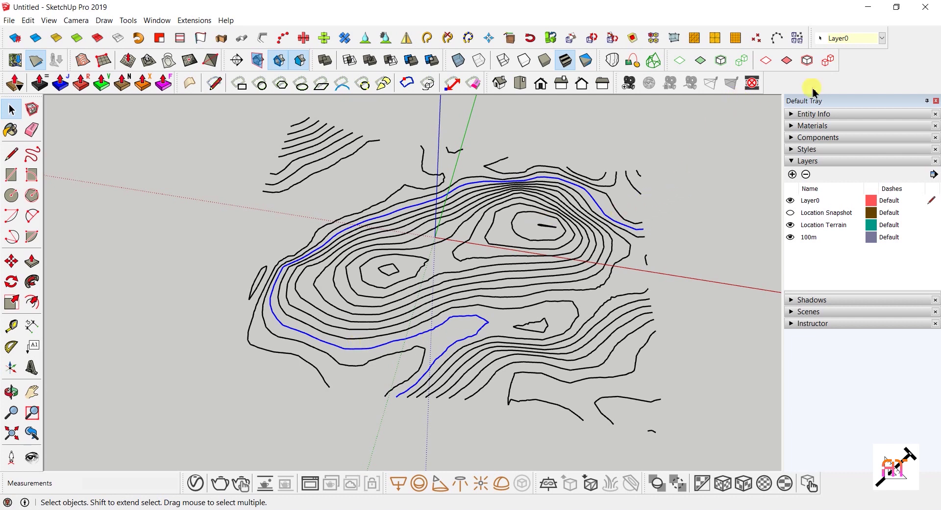
{"action": "left_click", "coordinate": [882, 38]}
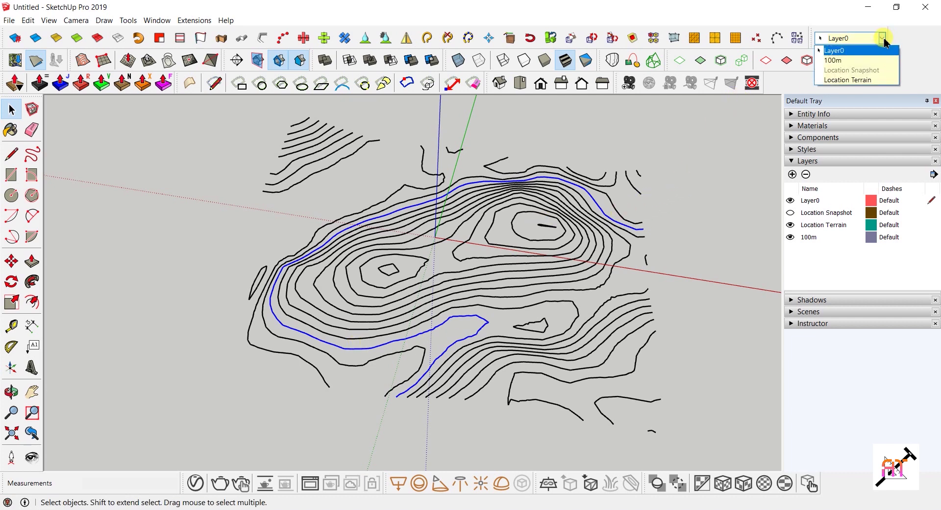
{"action": "left_click", "coordinate": [859, 60]}
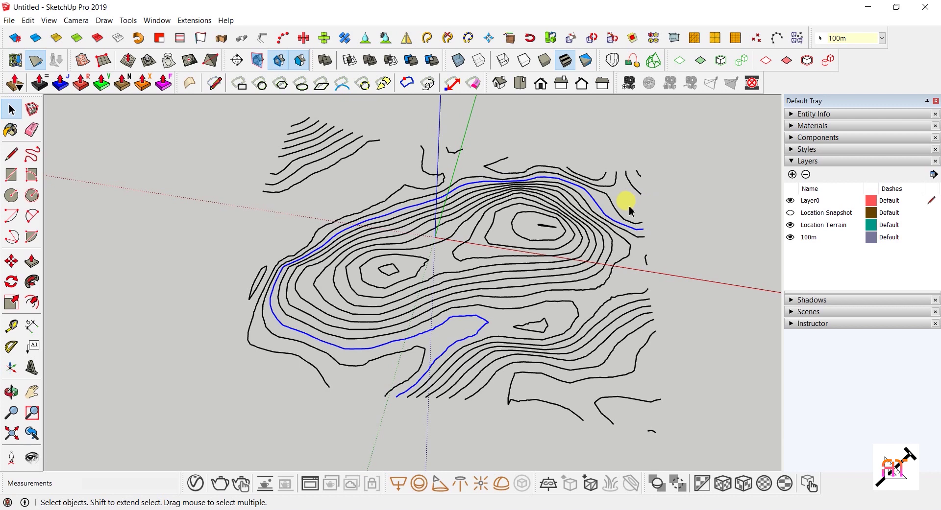
{"action": "left_click", "coordinate": [615, 220]}
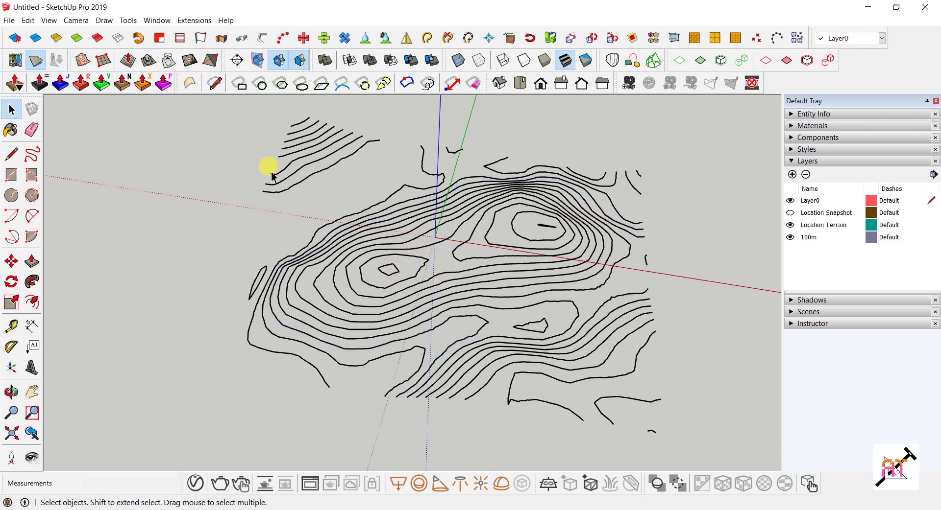
Export the model as a 3D AutoCAD DWG named 'contours' in Documents, dismissing the audit report.
{"action": "left_click", "coordinate": [14, 21]}
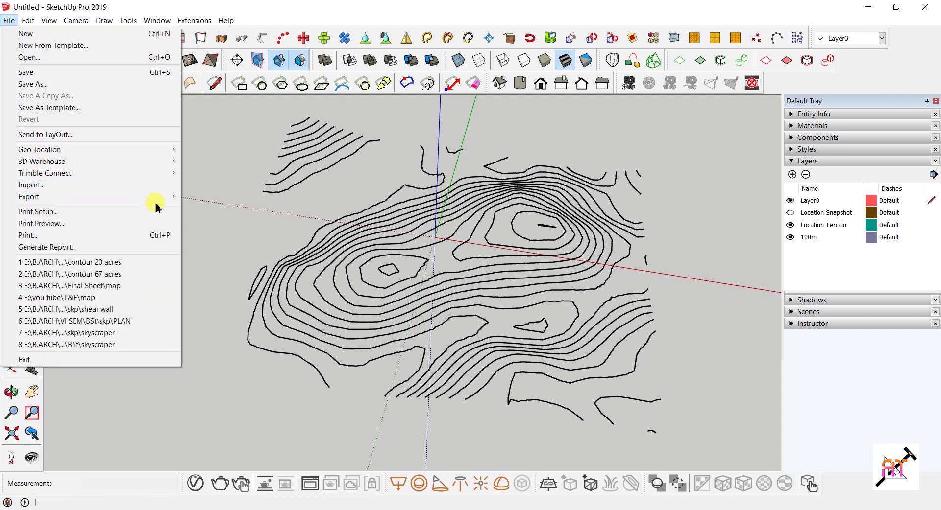
{"action": "left_click", "coordinate": [206, 194]}
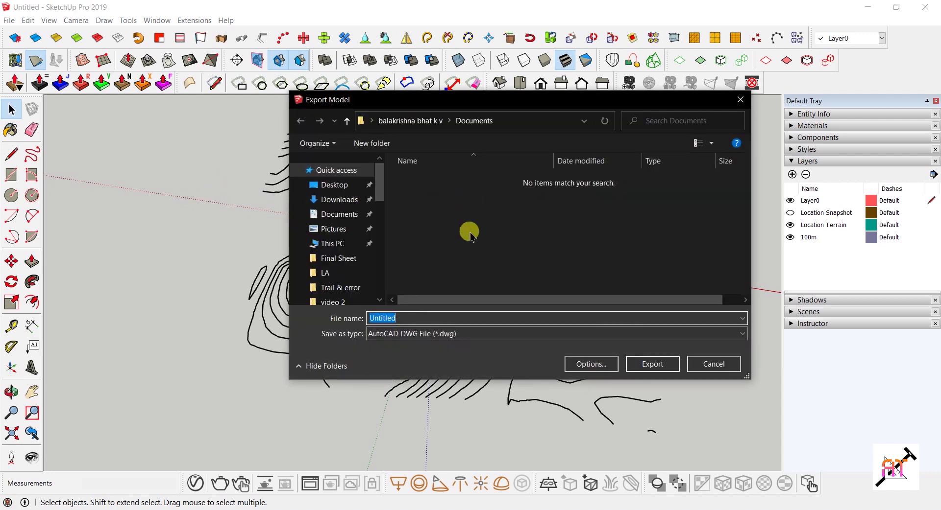
{"action": "type", "text": "conrours"}
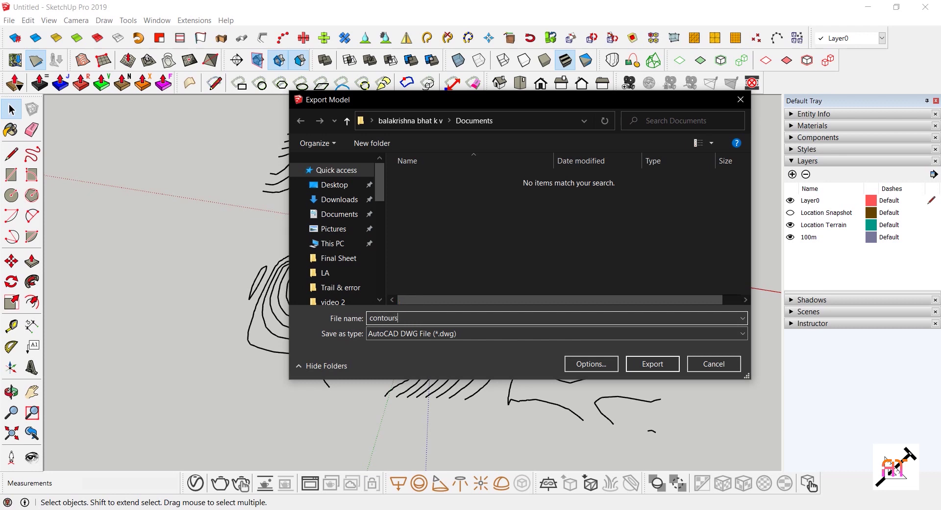
{"action": "left_click", "coordinate": [649, 364]}
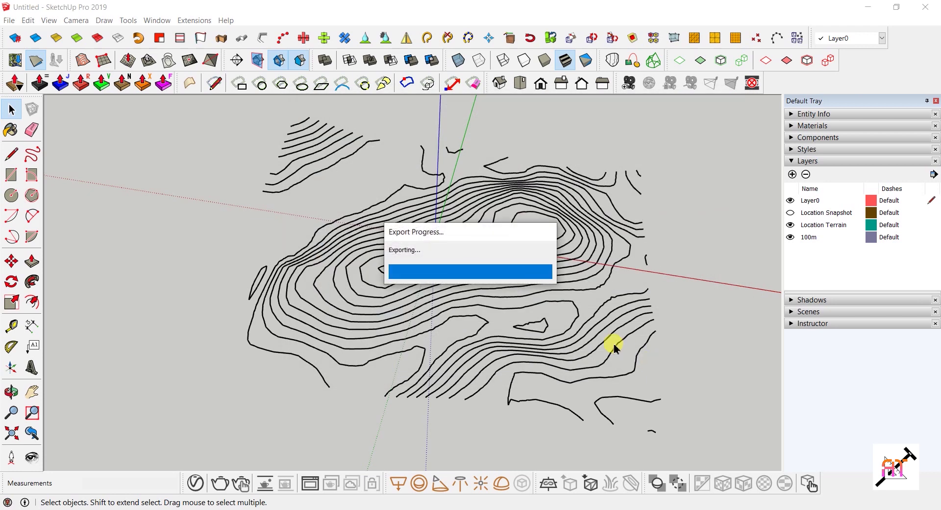
{"action": "left_click", "coordinate": [506, 289]}
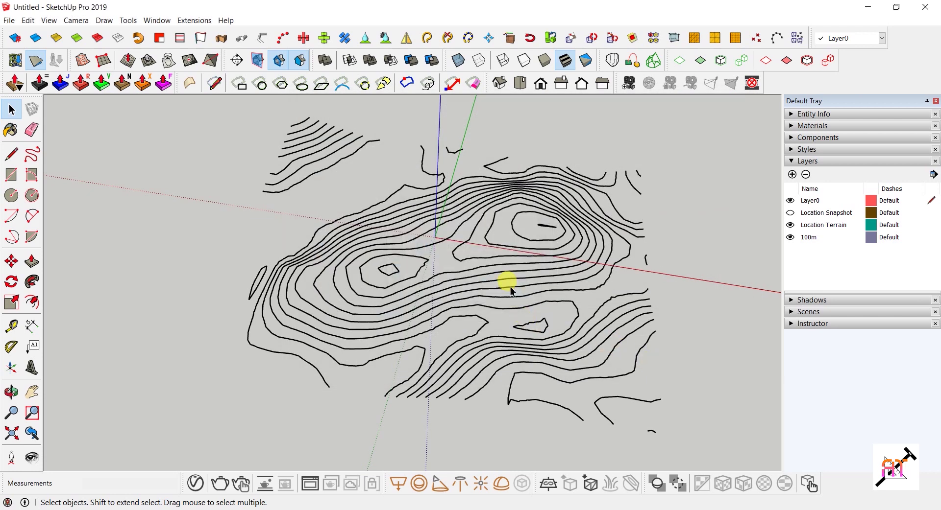
Switch to Top view and start a 2D Graphic DWG export, reusing the contours file name for editing.
{"action": "left_click", "coordinate": [498, 84]}
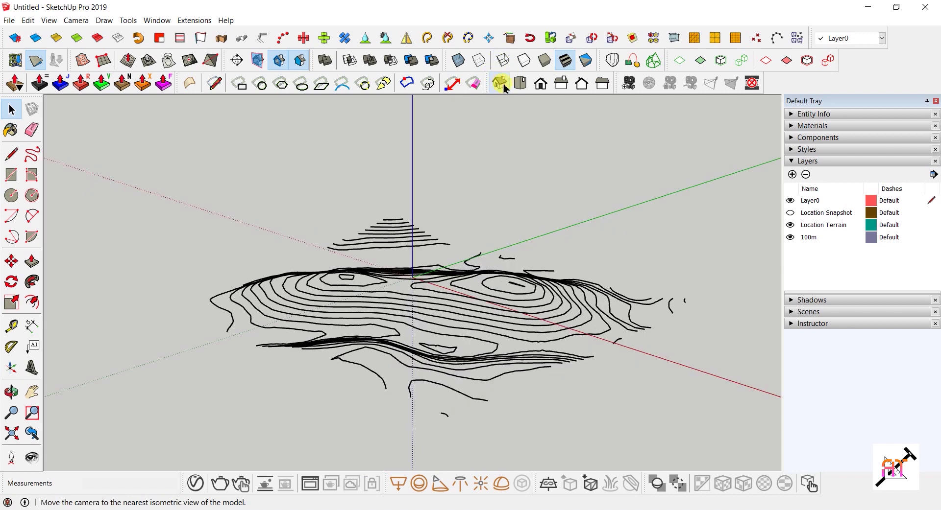
{"action": "left_click", "coordinate": [520, 83]}
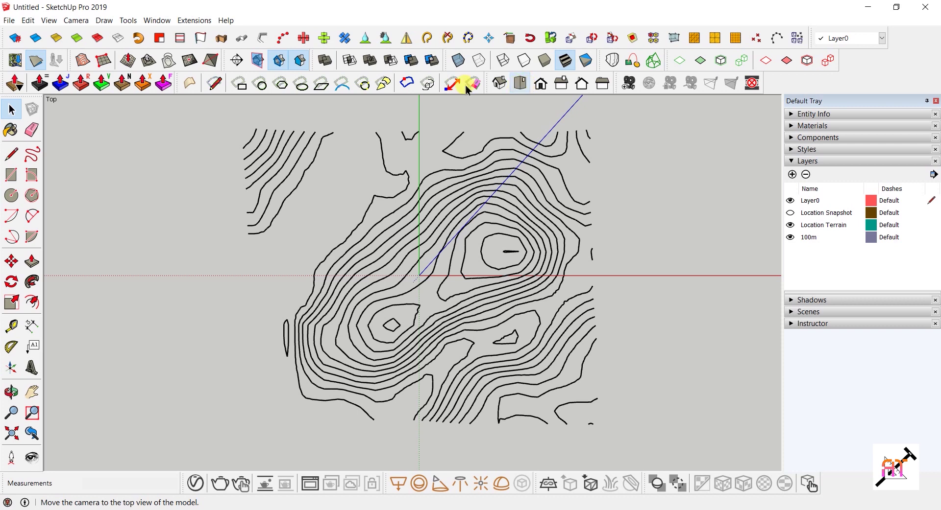
{"action": "left_click", "coordinate": [9, 20]}
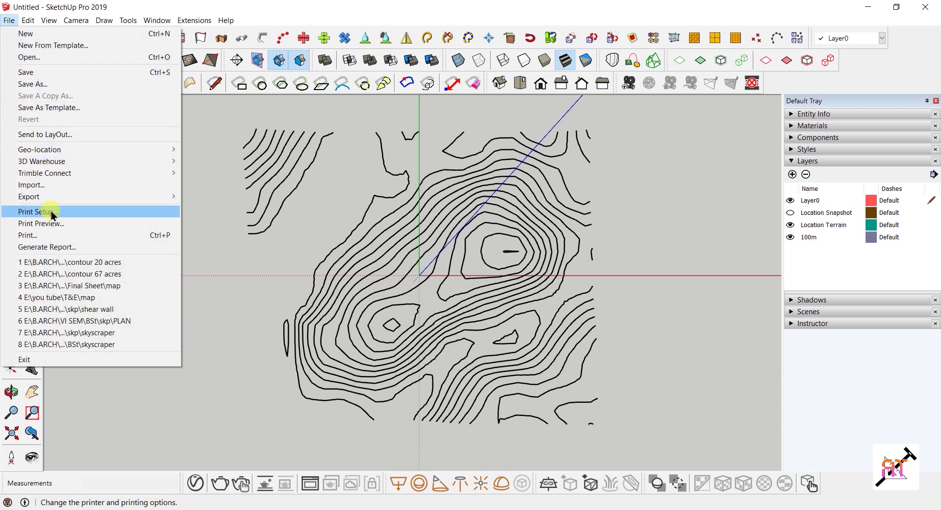
{"action": "mouse_move", "coordinate": [57, 198]}
{"action": "left_click", "coordinate": [205, 207]}
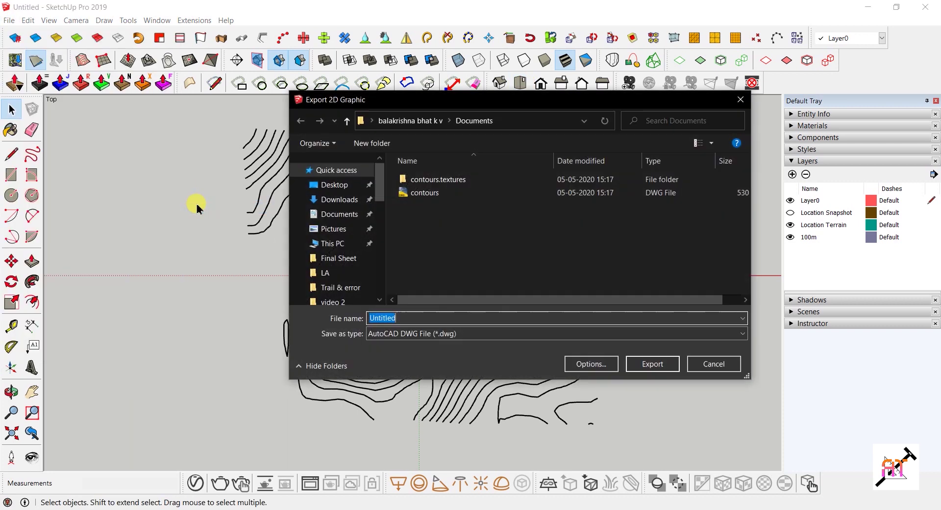
{"action": "left_click", "coordinate": [412, 193]}
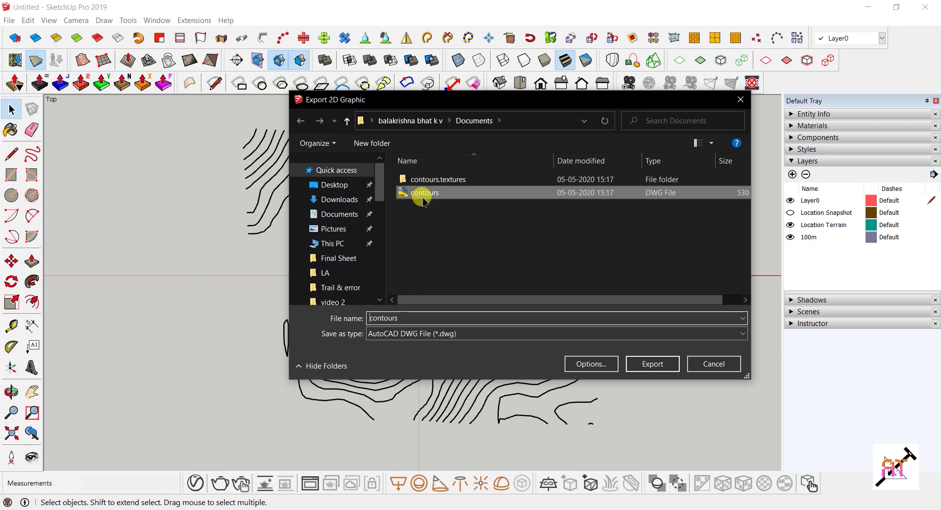
{"action": "double_click", "coordinate": [411, 319]}
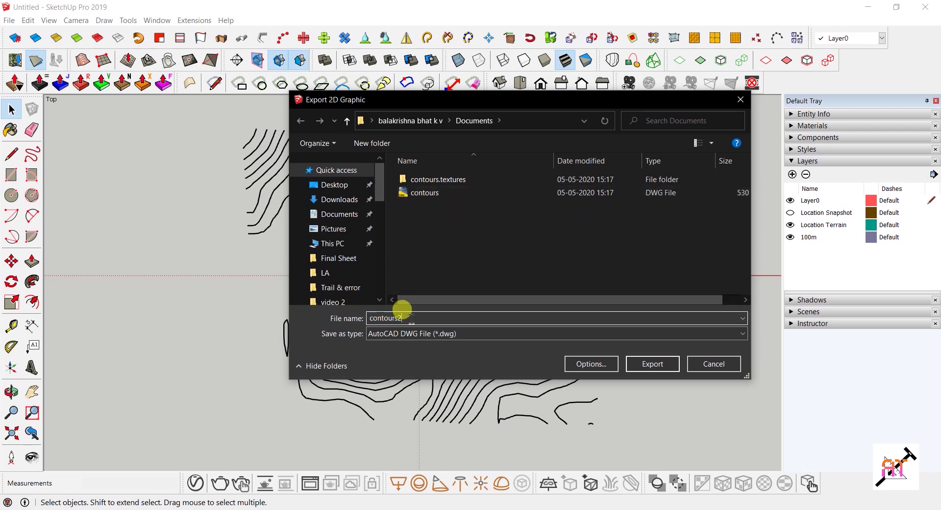